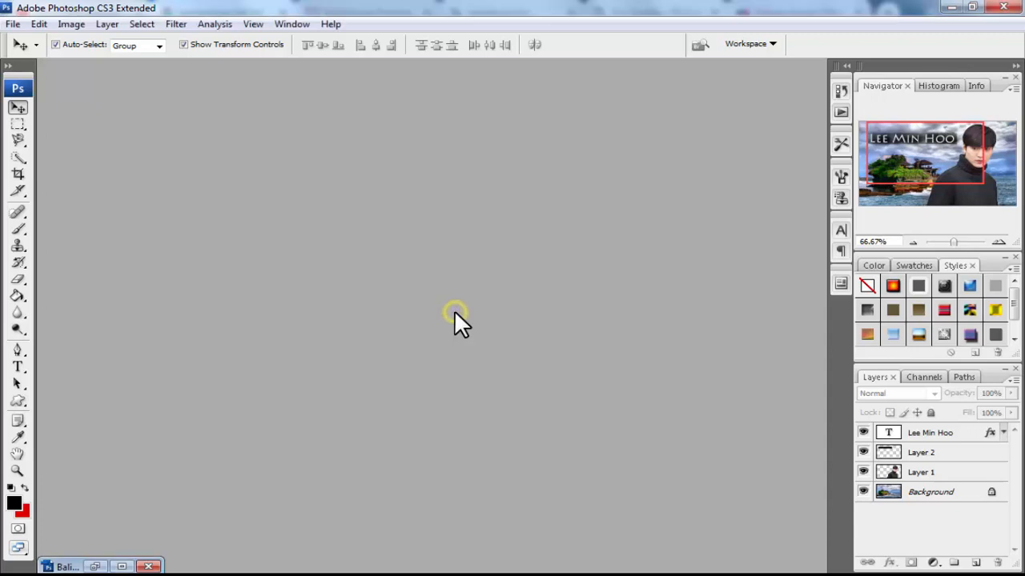
Open the portrait photo Lee.jpg
left_click(13, 23)
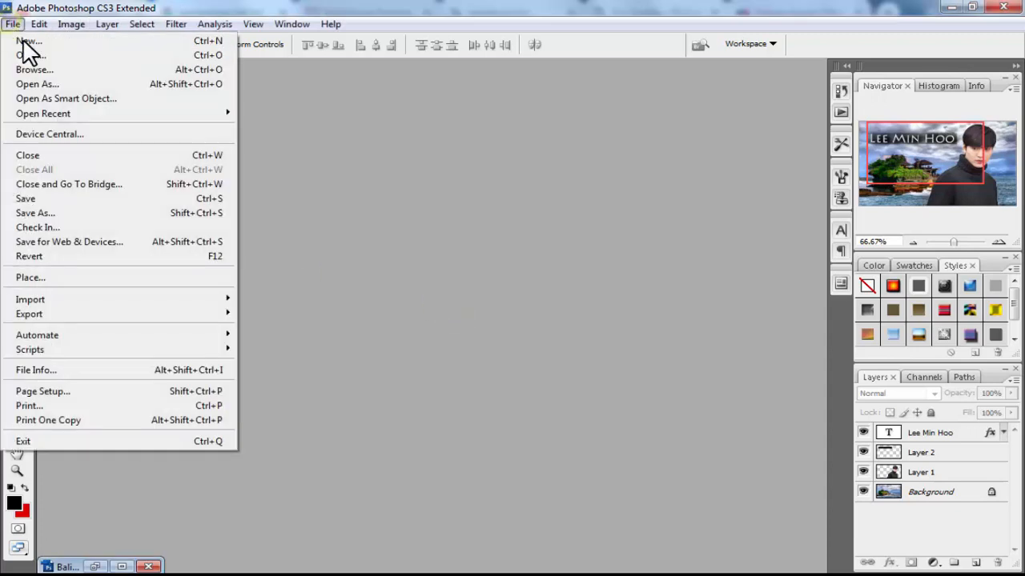
left_click(52, 55)
left_click(497, 183)
left_click(694, 321)
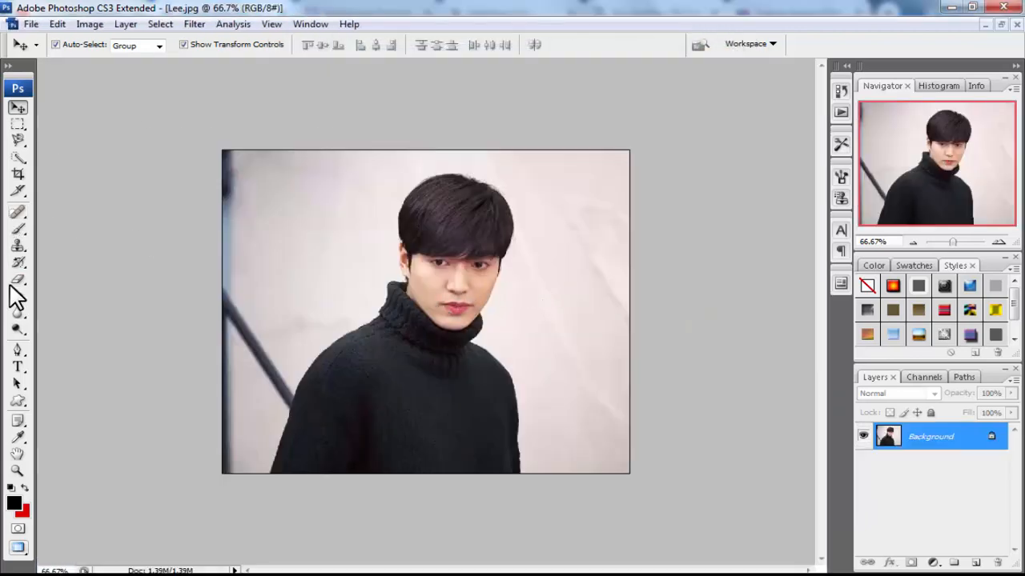
Select the man with the Magnetic Lasso at 1 px feather, tracing his whole outline and the photo's lower edge, and nudge the selected area slightly
left_click(18, 470)
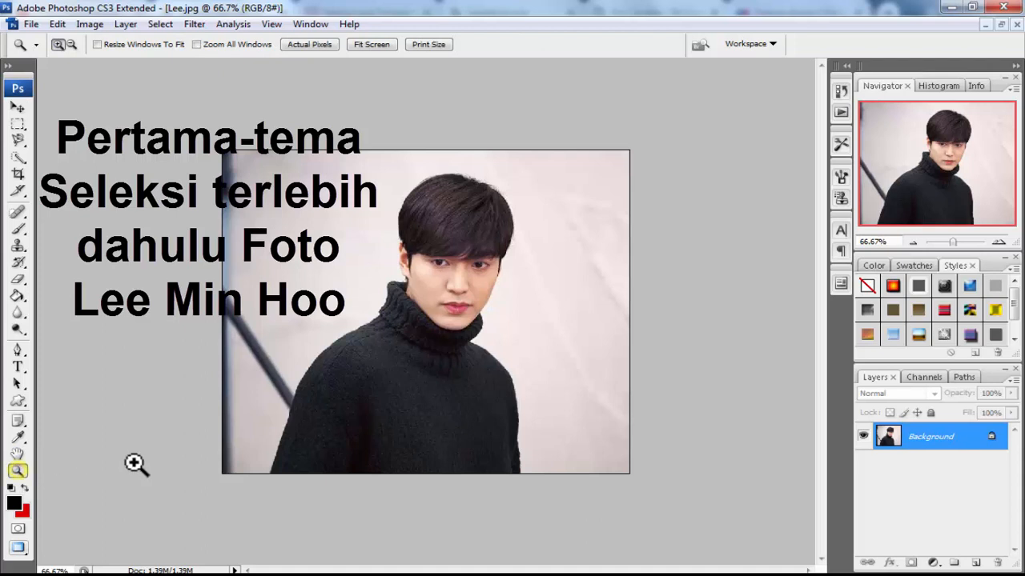
left_click(456, 283)
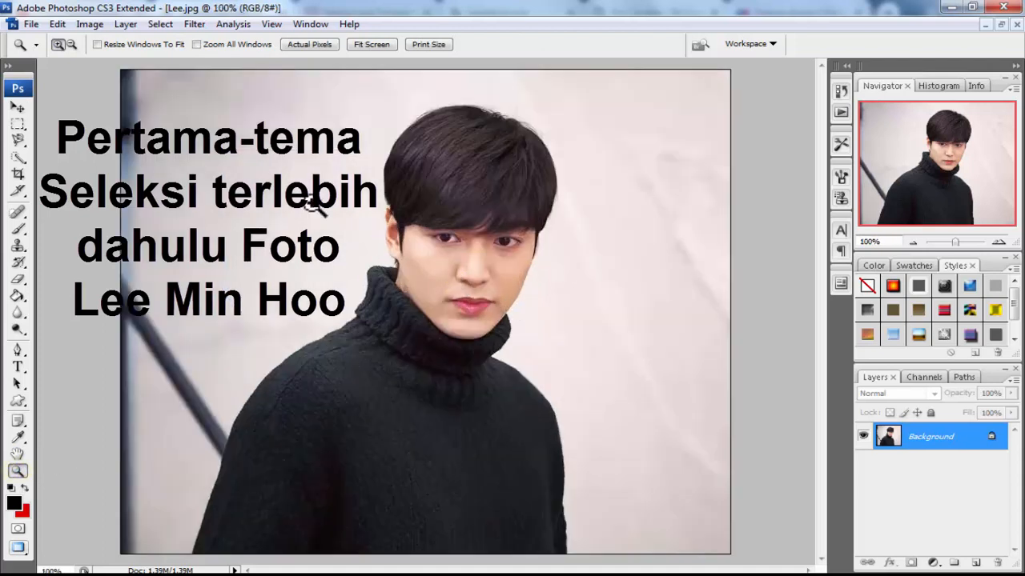
left_click(18, 107)
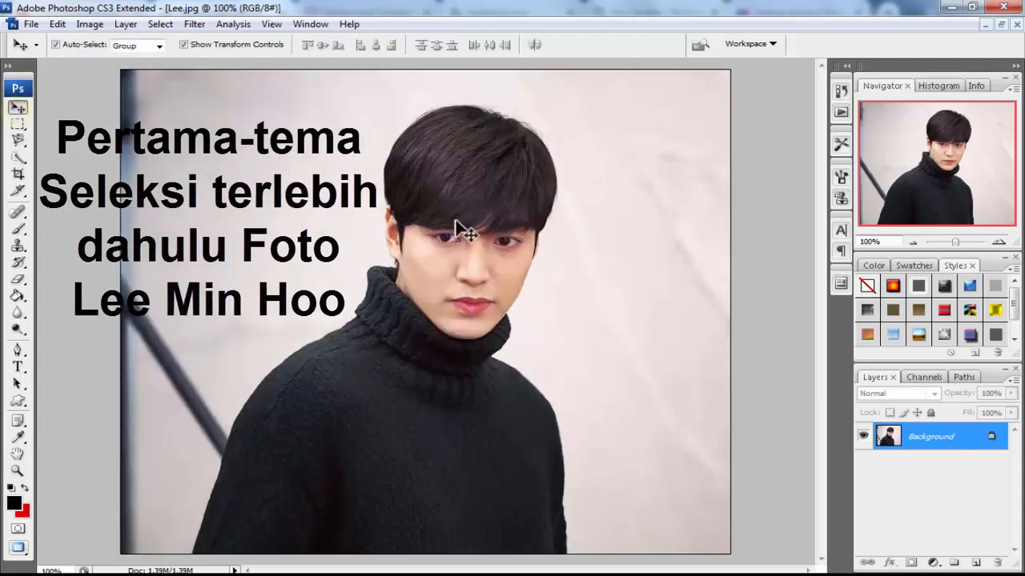
left_click_drag(20, 137, 77, 171)
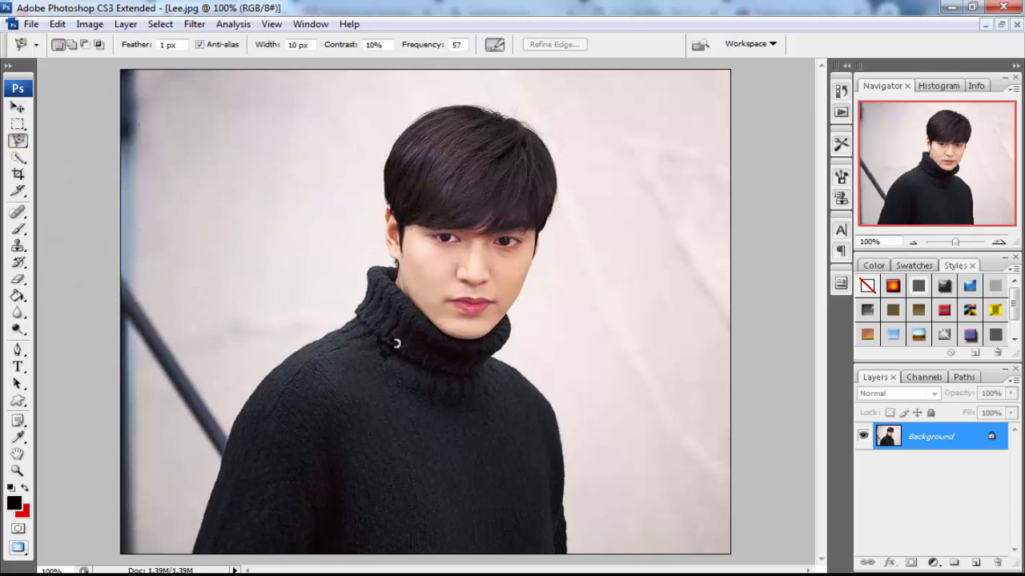
left_click_drag(178, 47, 150, 51)
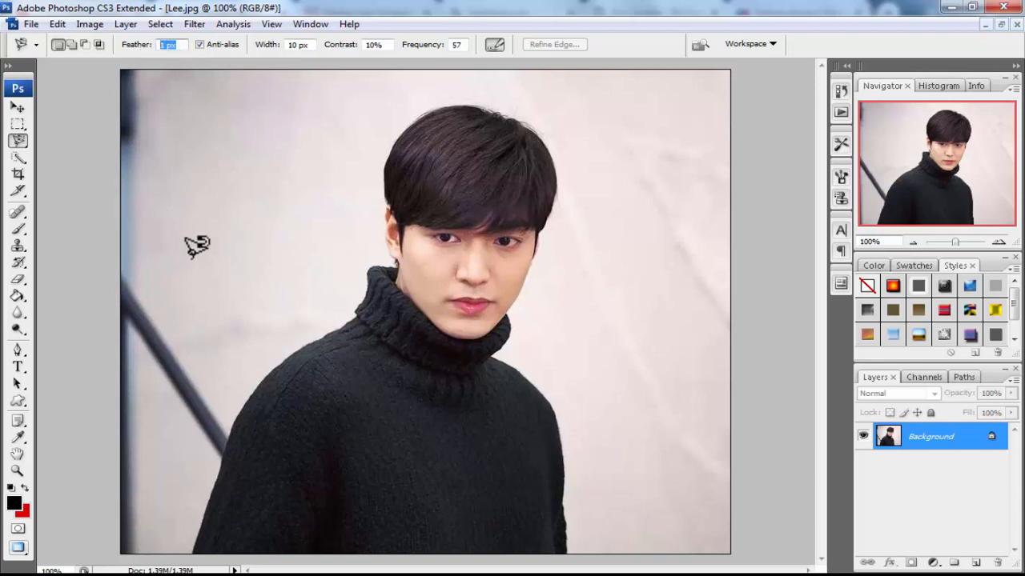
left_click(193, 551)
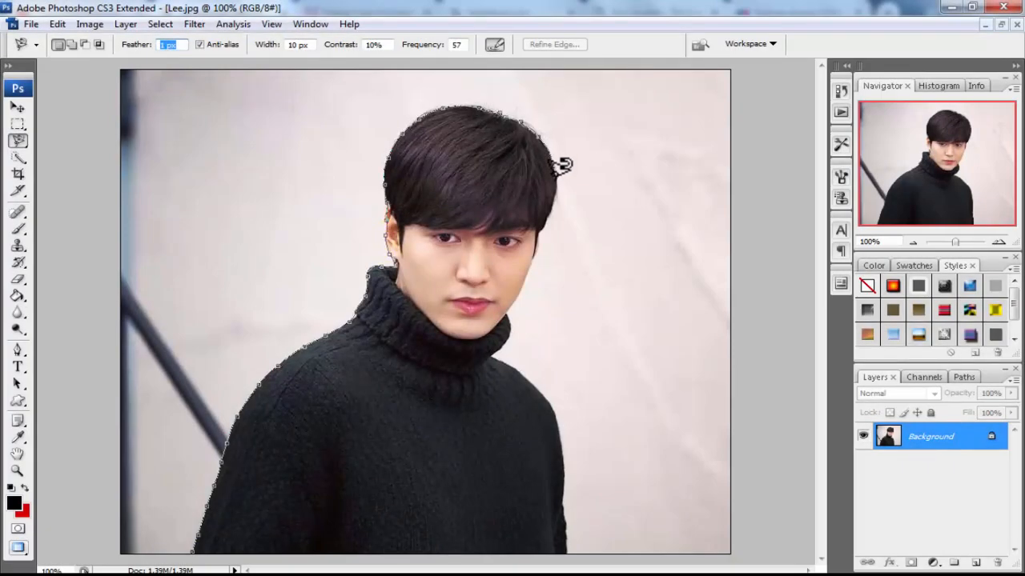
left_click(568, 559)
left_click(537, 561)
left_click(502, 563)
left_click(465, 565)
left_click(433, 565)
left_click(413, 565)
left_click(392, 566)
left_click(354, 567)
left_click(316, 568)
left_click(275, 569)
left_click(236, 569)
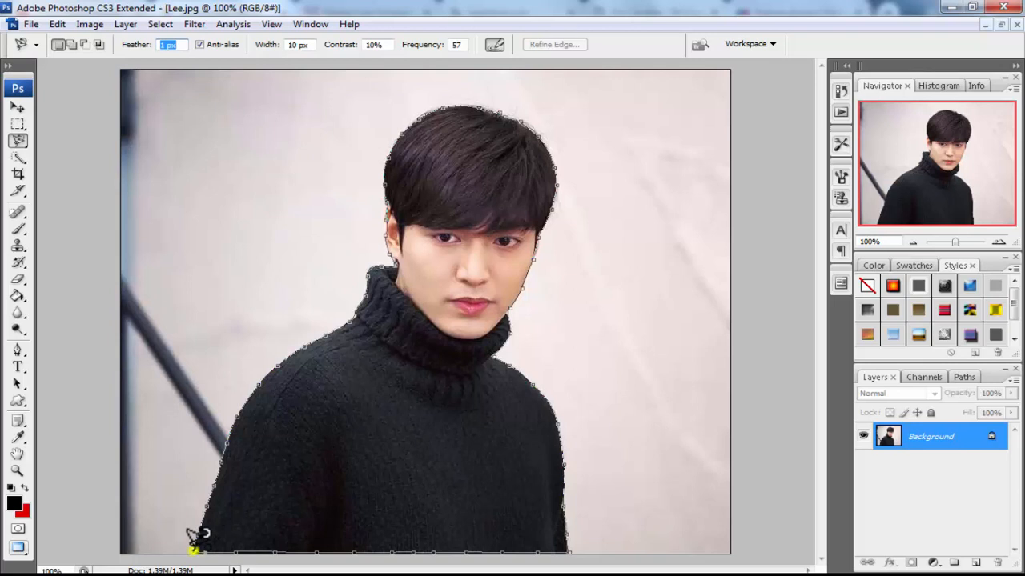
left_click(192, 549)
left_click(17, 107)
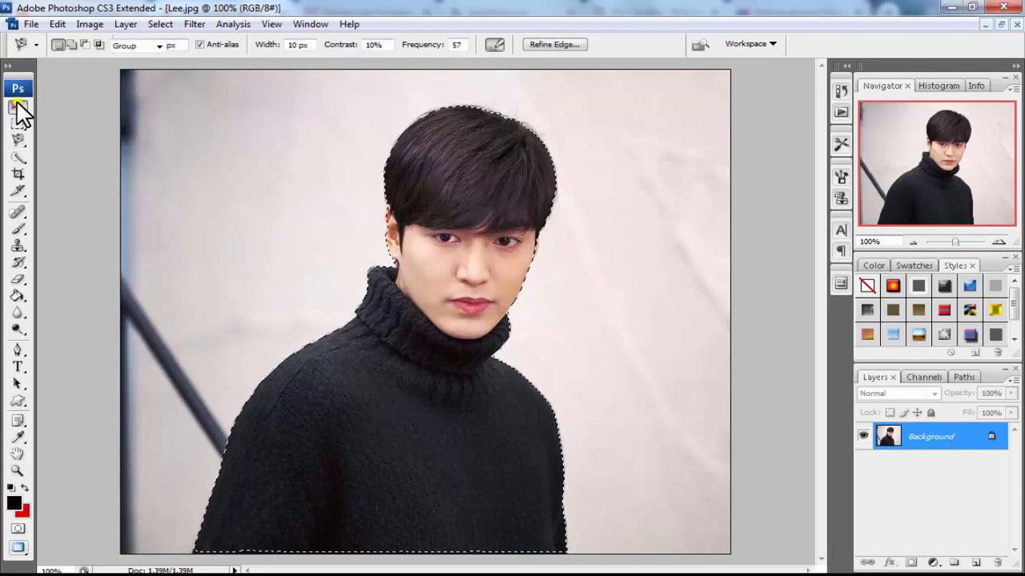
left_click_drag(357, 455, 421, 441)
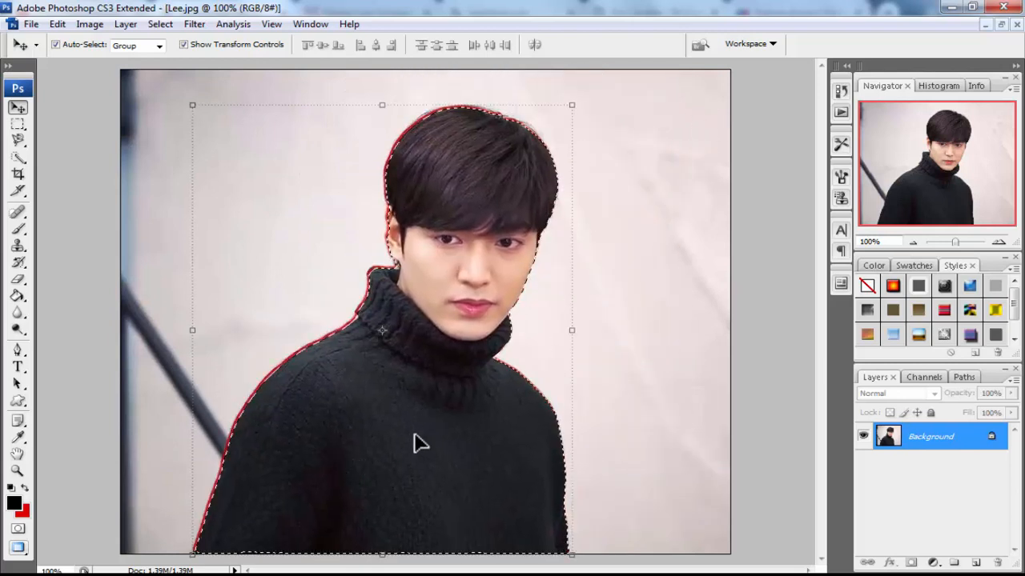
Create a new RGB document 1280 pixels wide and 800 pixels high at 72 pixels/inch with a white background
left_click(30, 23)
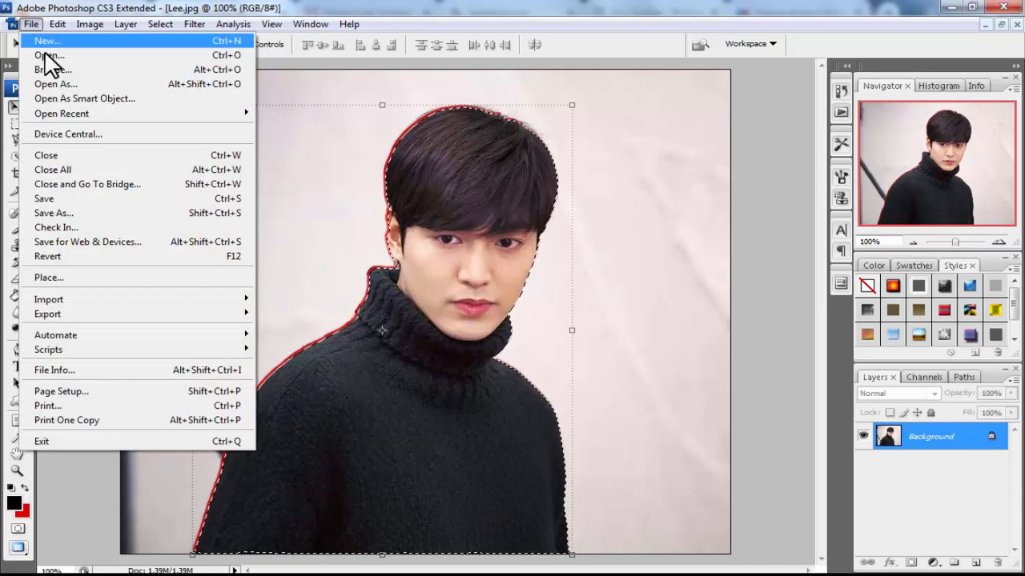
left_click(95, 40)
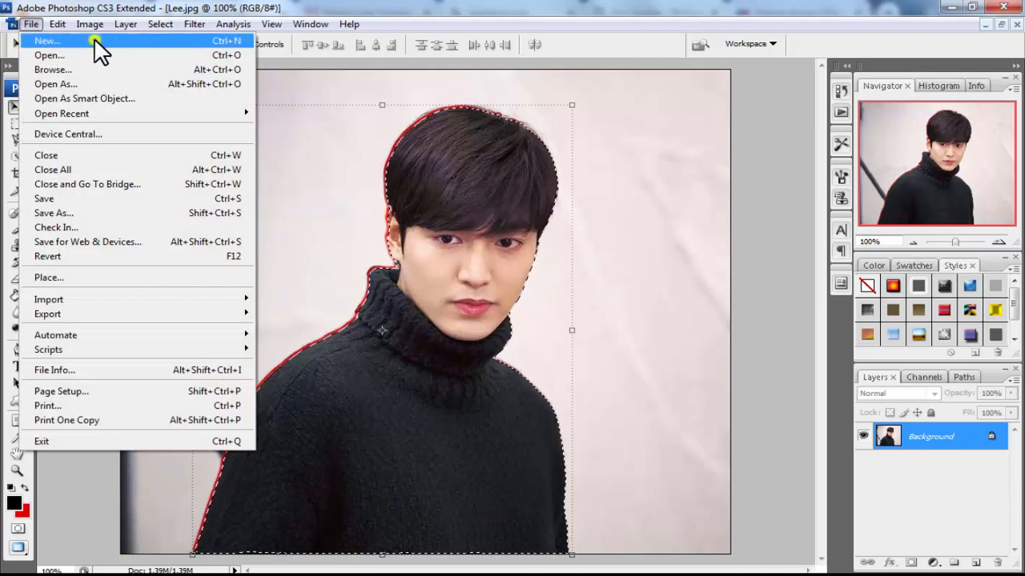
double_click(457, 205)
double_click(452, 228)
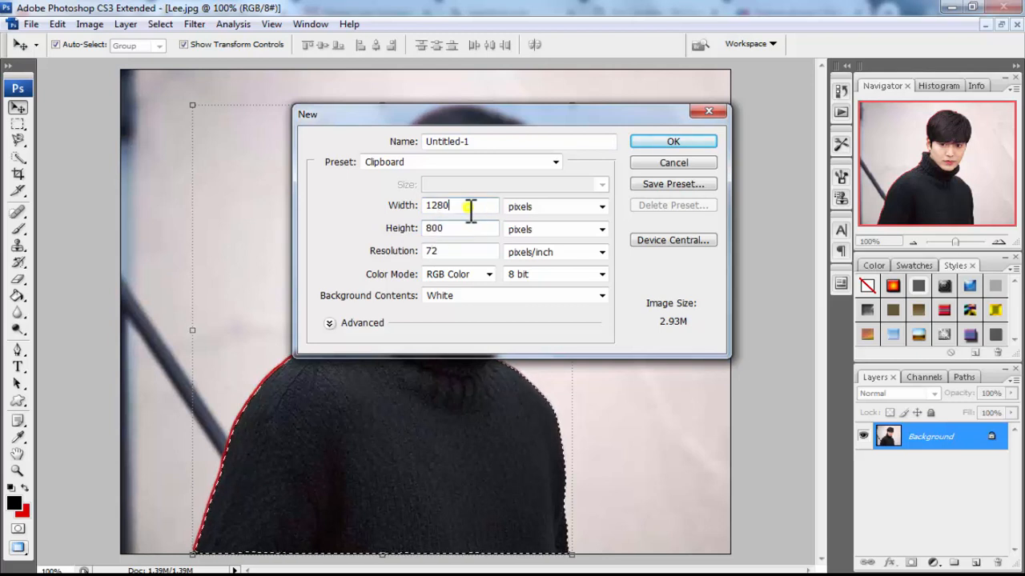
left_click(679, 140)
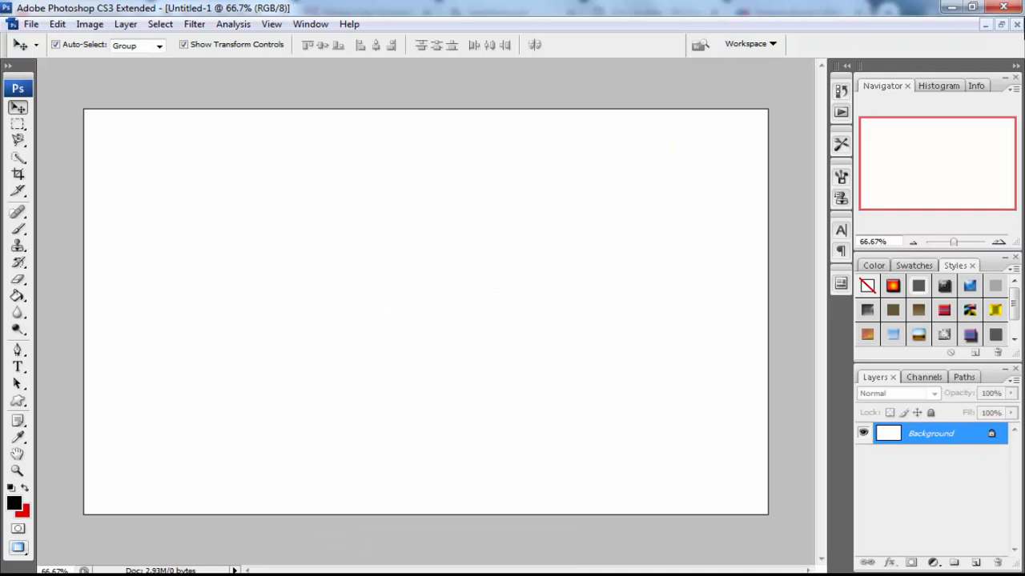
Show the documents in floating windows and reposition the blank document's window so it partly overlaps the portrait
left_click(1001, 24)
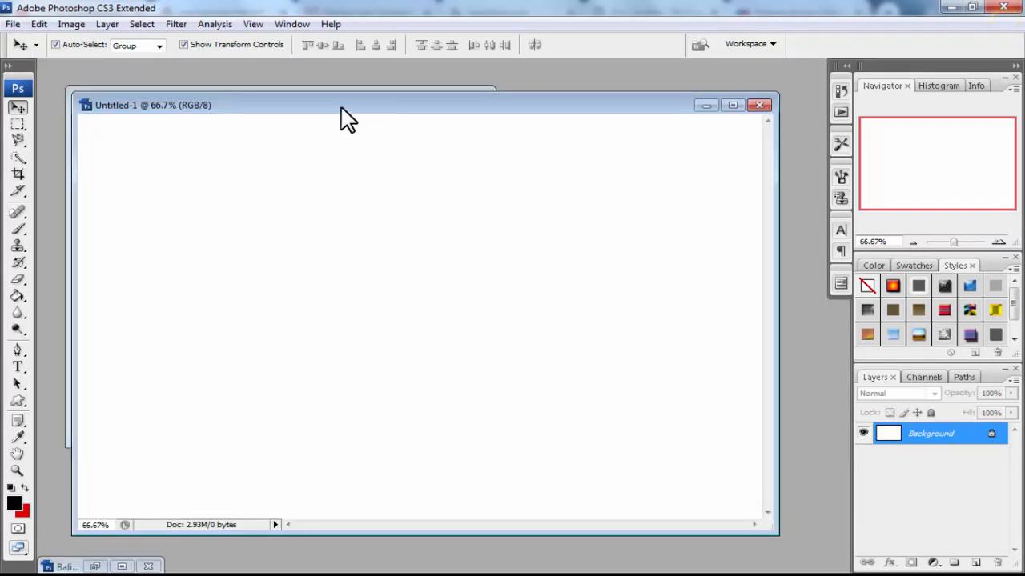
left_click_drag(346, 118, 565, 118)
left_click(258, 240)
left_click_drag(345, 350, 630, 356)
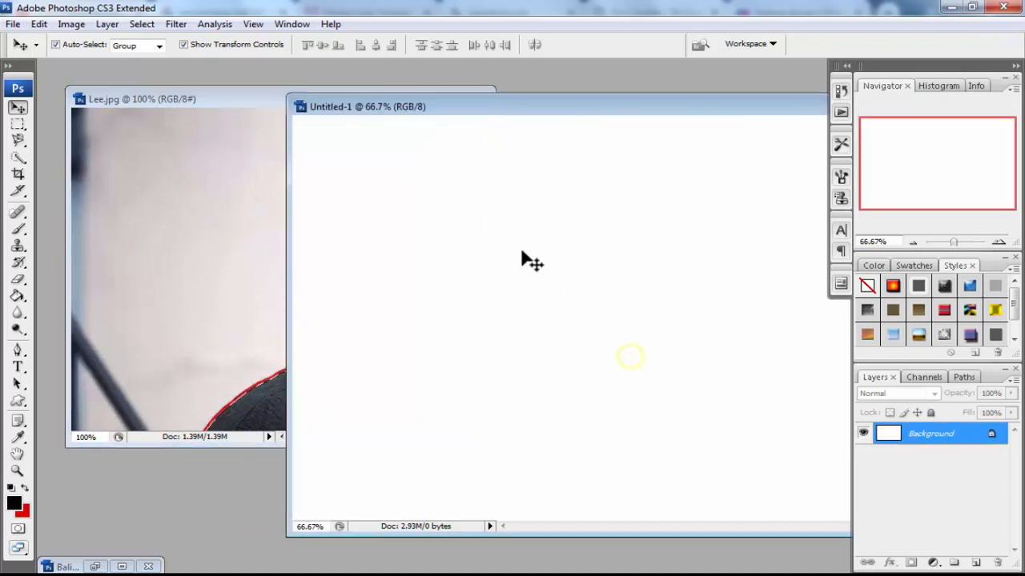
left_click_drag(512, 115, 312, 132)
Open the temple landscape image Bali.jpg
left_click(14, 24)
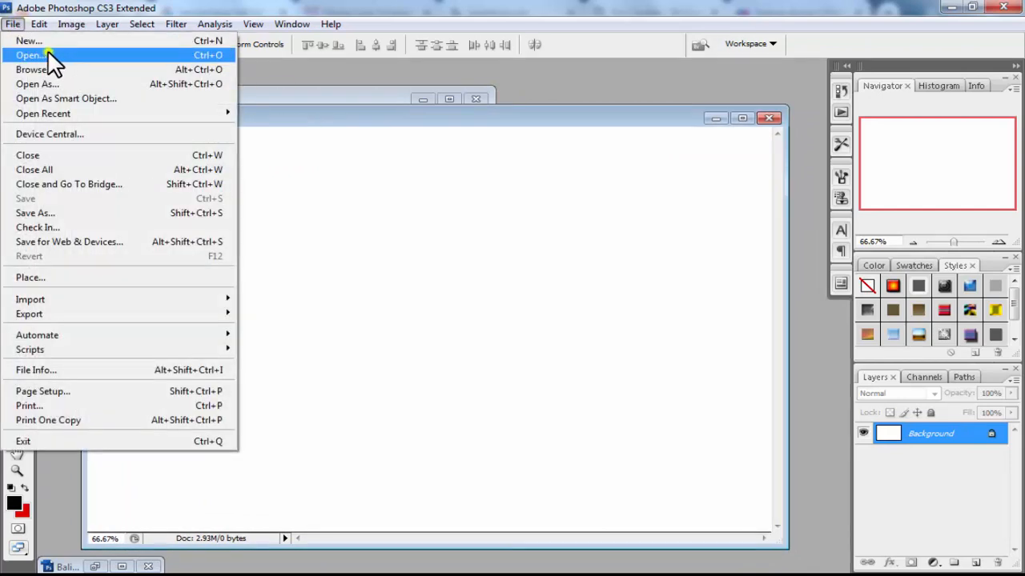
left_click(48, 54)
left_click(389, 137)
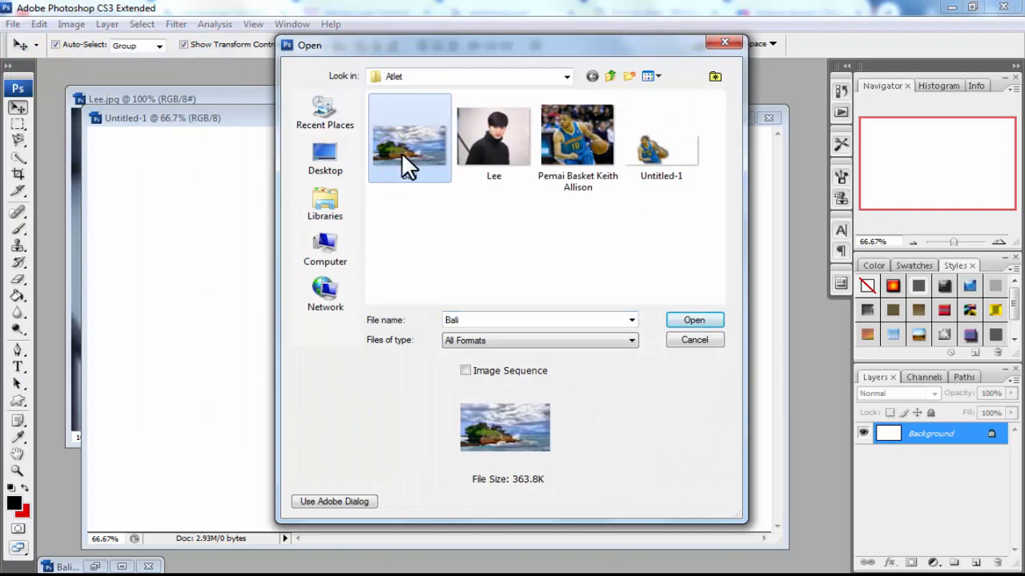
left_click(694, 321)
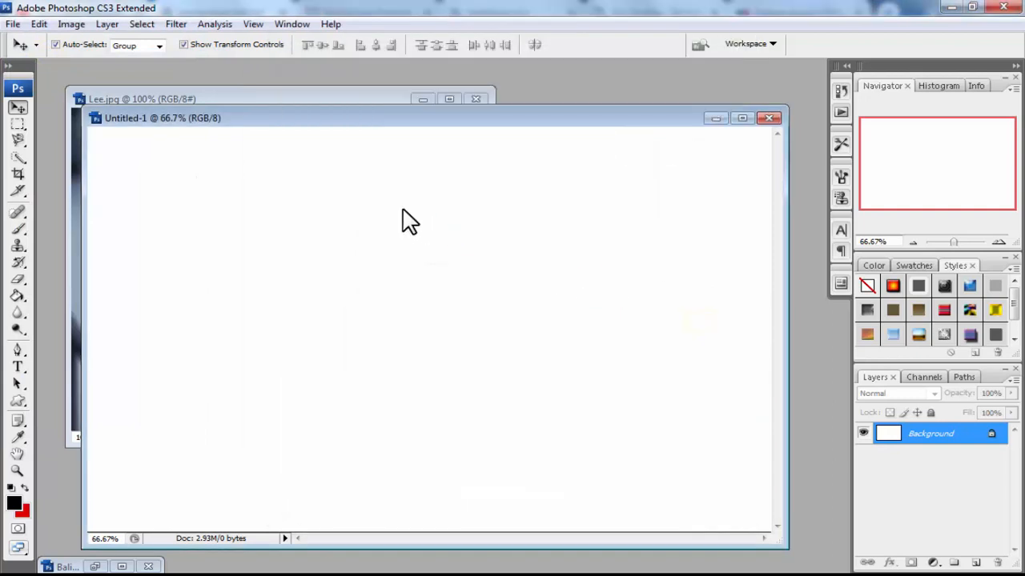
Copy the Bali image into the blank document as a new layer and clear its source window out of the way
left_click_drag(273, 116, 646, 184)
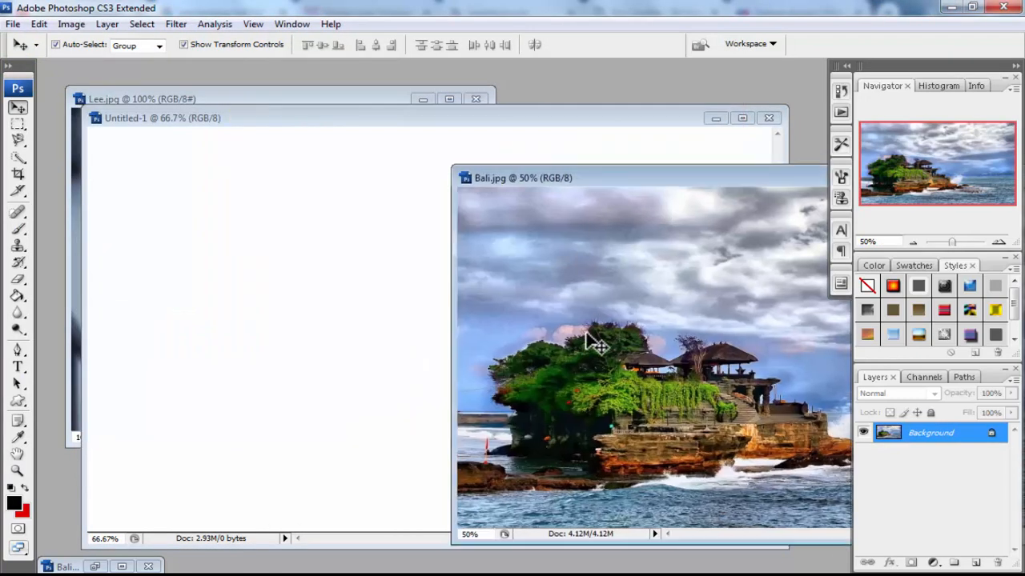
left_click_drag(596, 340, 316, 272)
left_click(803, 360)
left_click_drag(717, 177, 453, 192)
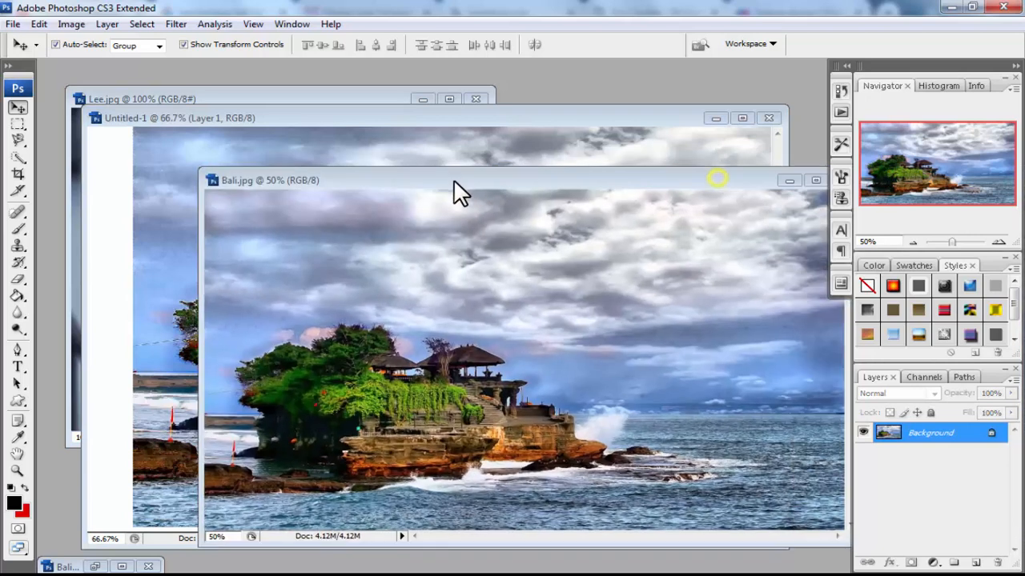
left_click_drag(719, 179, 559, 181)
left_click(674, 182)
Position the Bali layer and scale it to 80.0% width and 88.9% height so it covers the whole canvas
left_click_drag(628, 259, 608, 372)
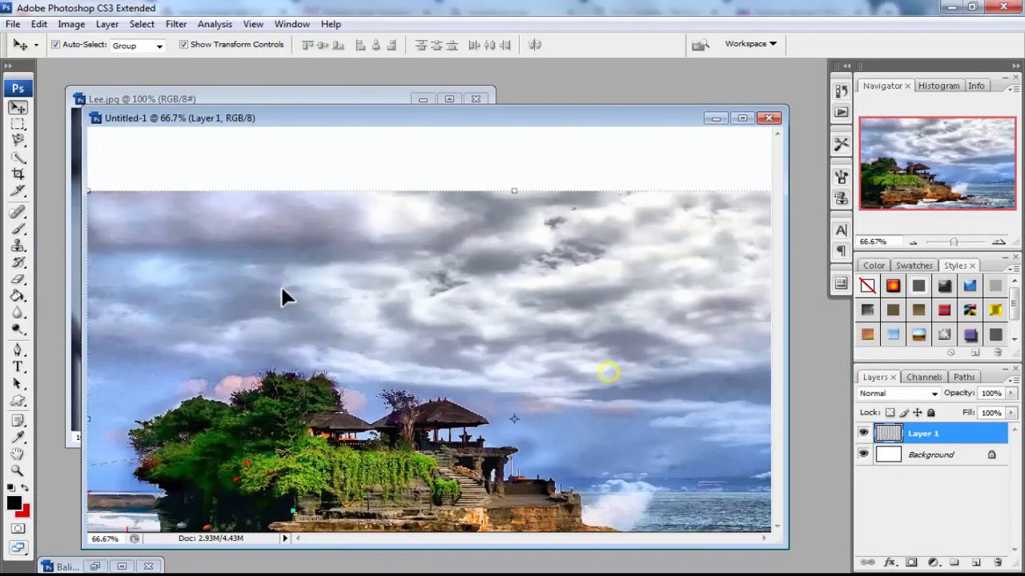
left_click_drag(282, 290, 371, 271)
left_click_drag(174, 167, 352, 287)
left_click_drag(491, 371, 217, 206)
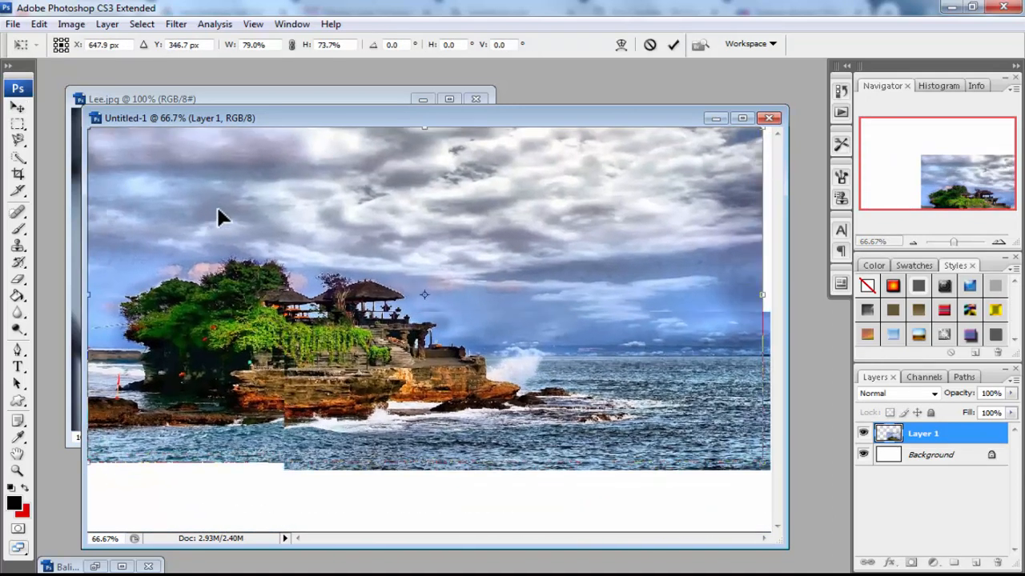
left_click_drag(762, 463, 764, 528)
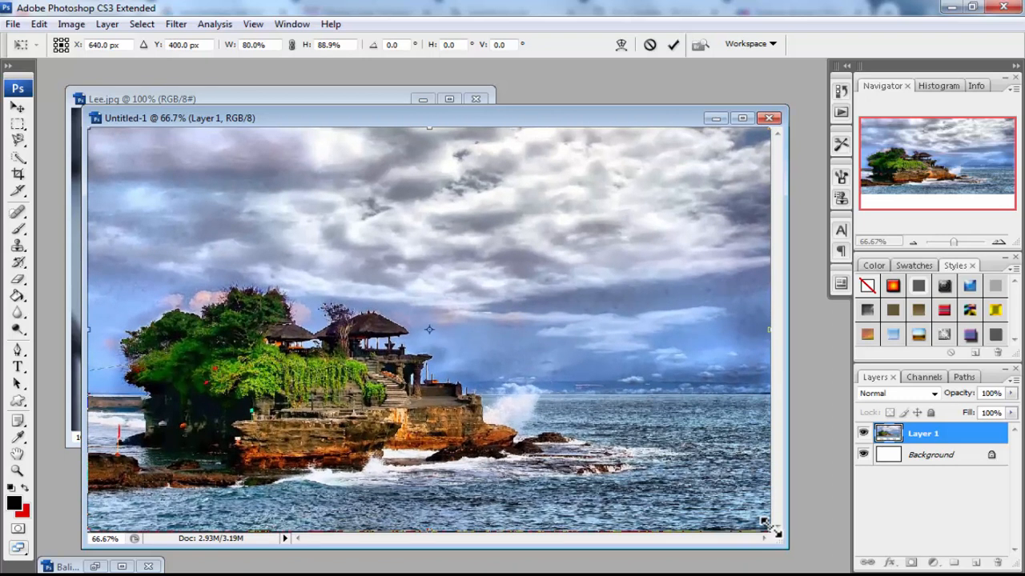
left_click(676, 45)
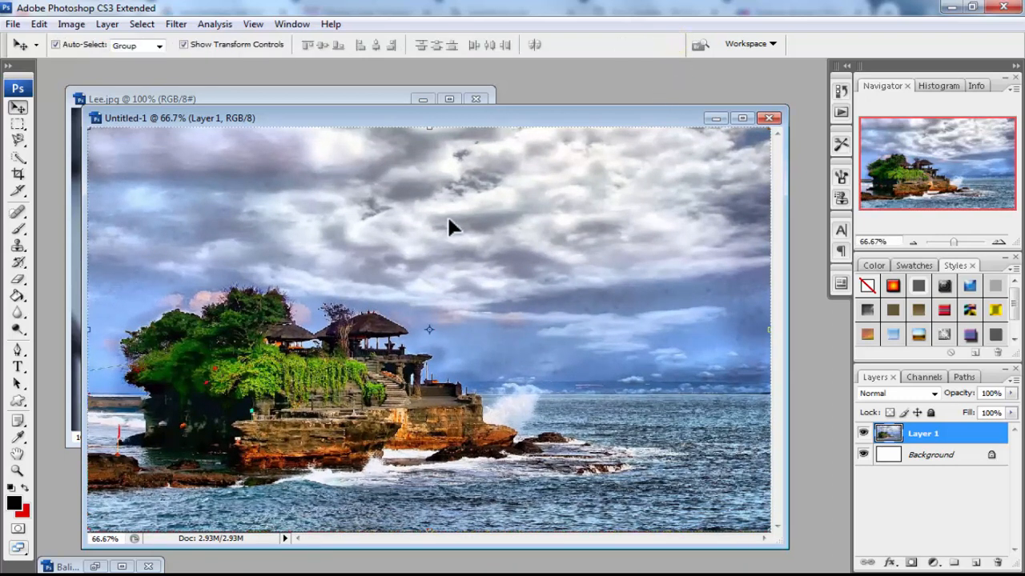
Copy the selected man from Lee.jpg into the Bali composition, placing him over the sea beside the temple
left_click(328, 94)
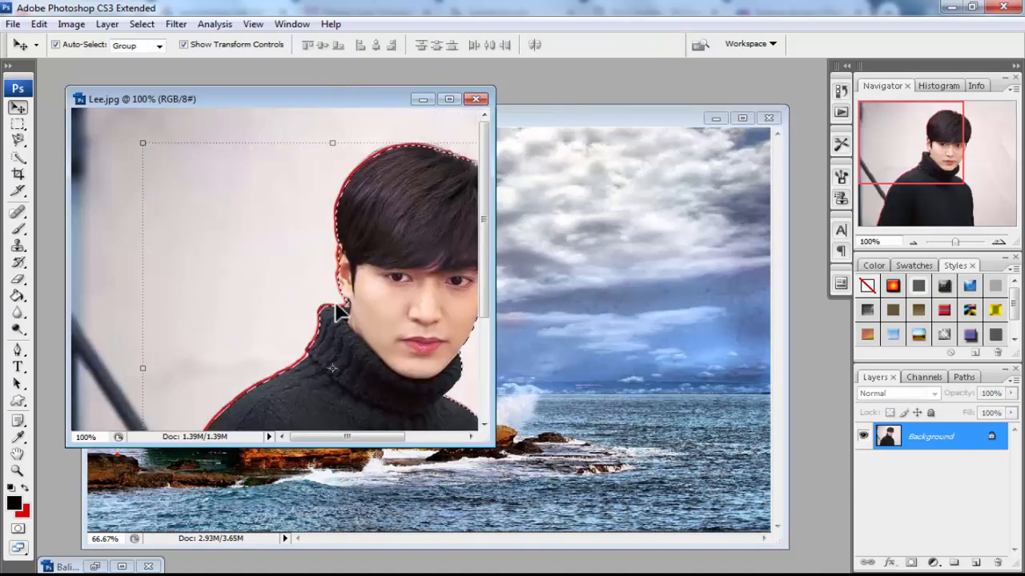
left_click_drag(229, 88, 229, 117)
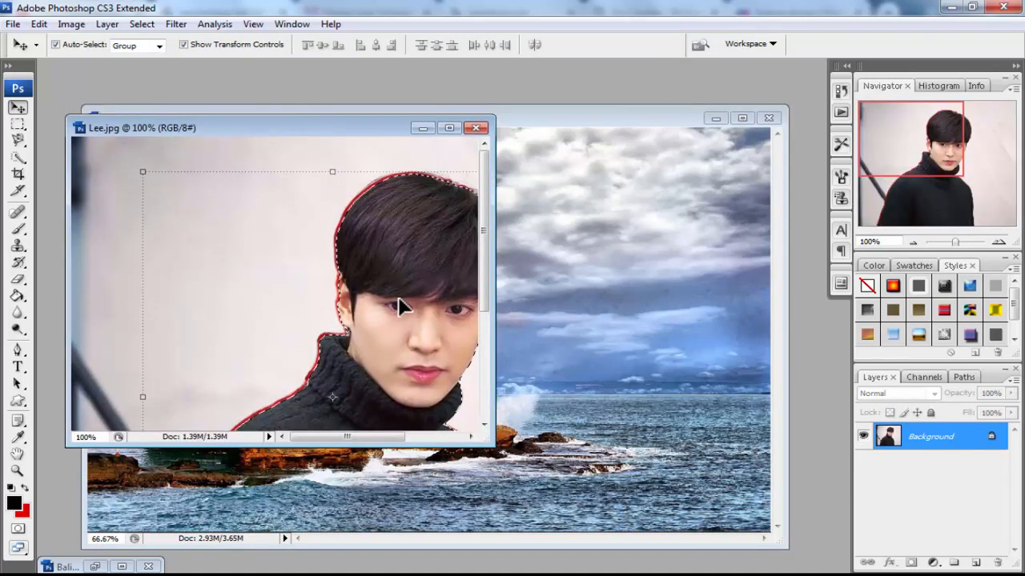
left_click_drag(524, 304, 578, 329)
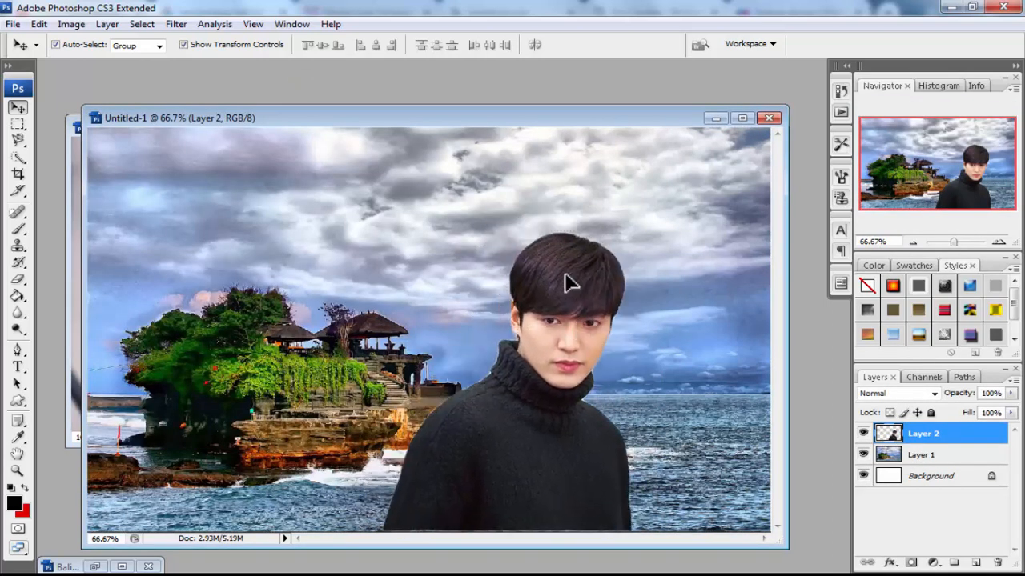
Enlarge the man's layer to about 131.6% width and 124.5% height, keeping him at the canvas's lower edge
key("ctrl+t")
left_click_drag(633, 230, 714, 158)
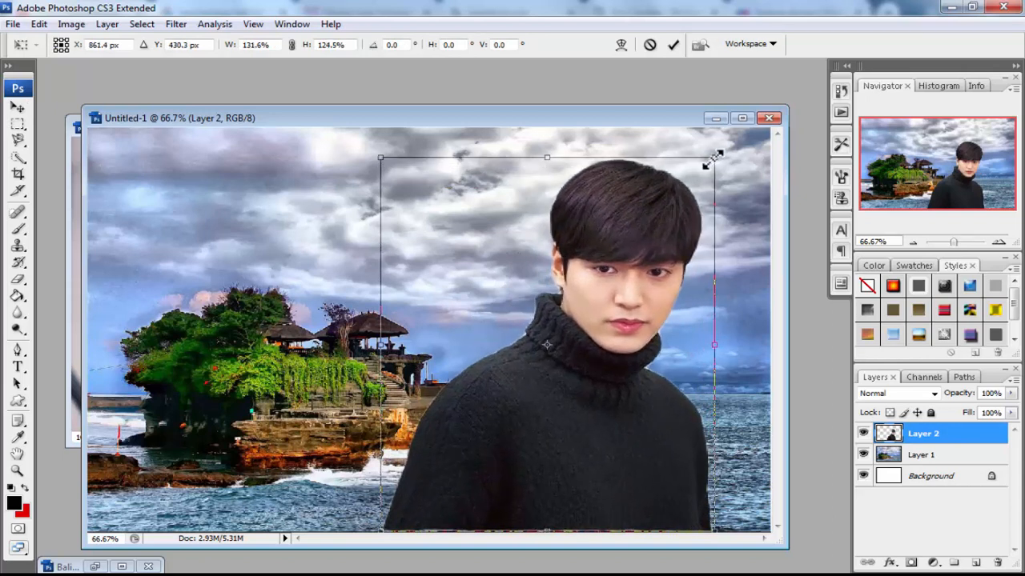
left_click(673, 44)
Shift the man slightly to the right and scale his layer to about 102.9% width and 102.6% height
left_click_drag(577, 409, 601, 415)
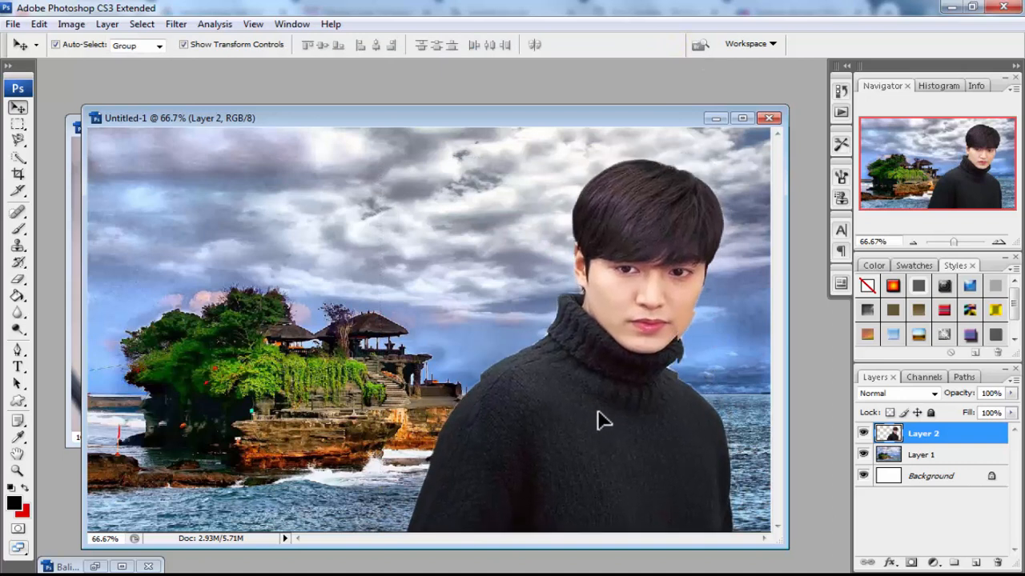
left_click_drag(735, 156, 745, 147)
left_click(674, 44)
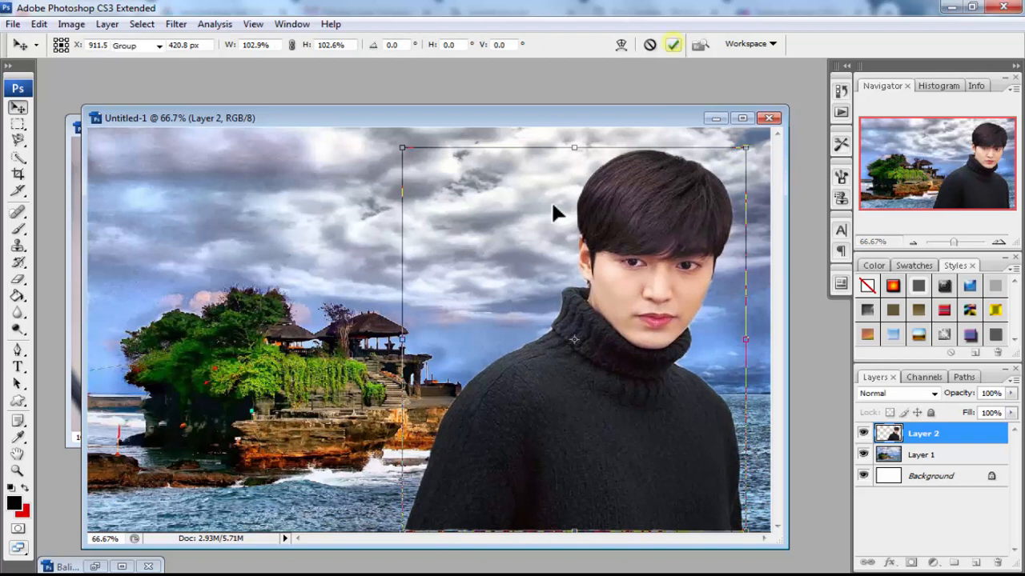
Make the man's layer active and maximize the composite document's window
left_click(290, 312)
left_click(628, 439)
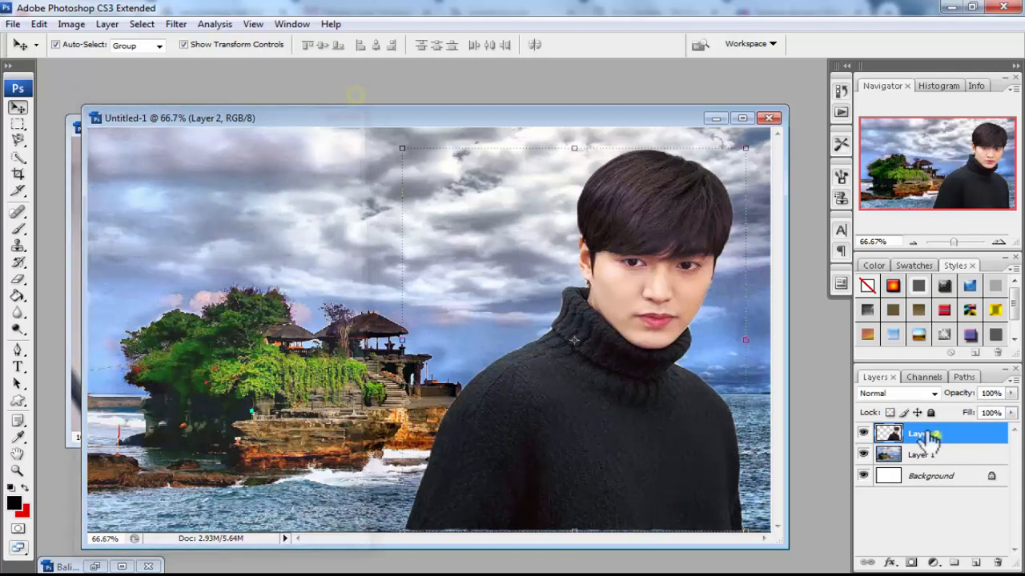
left_click(745, 119)
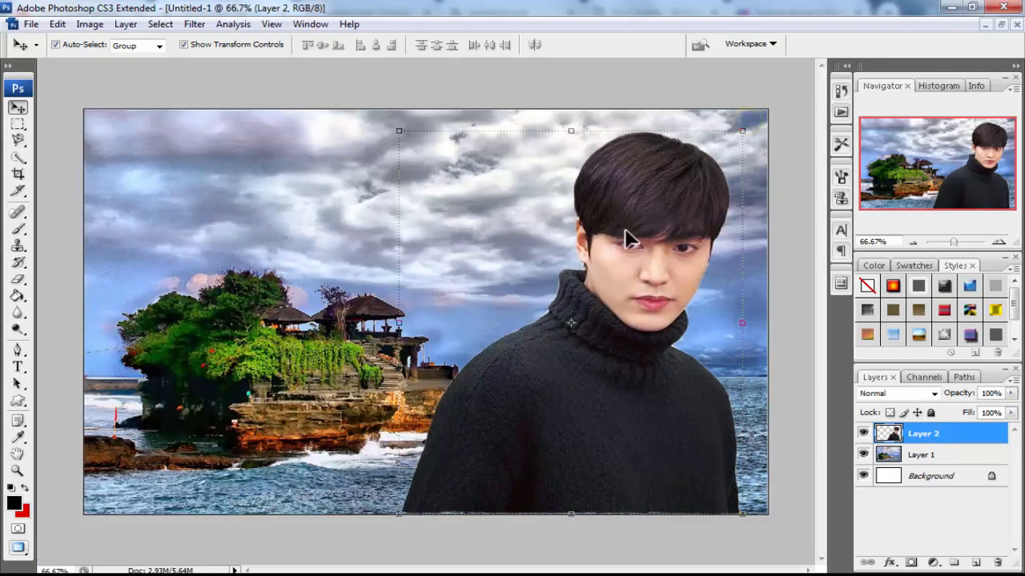
Start a Shadow/Highlight adjustment on the man's layer with shadows at 45% amount, 24% tonal width and 240 px radius
left_click(90, 24)
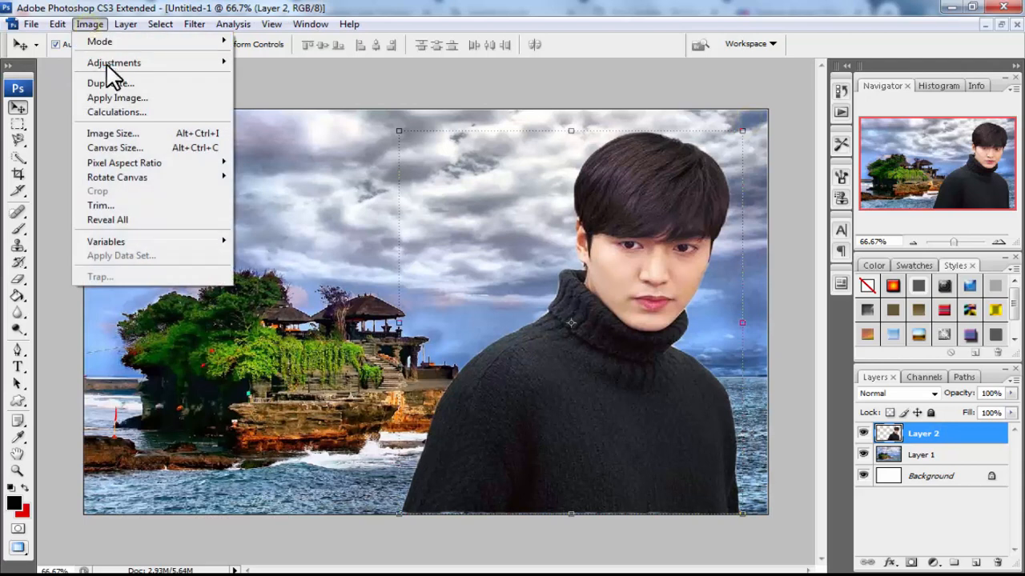
mouse_move(105, 63)
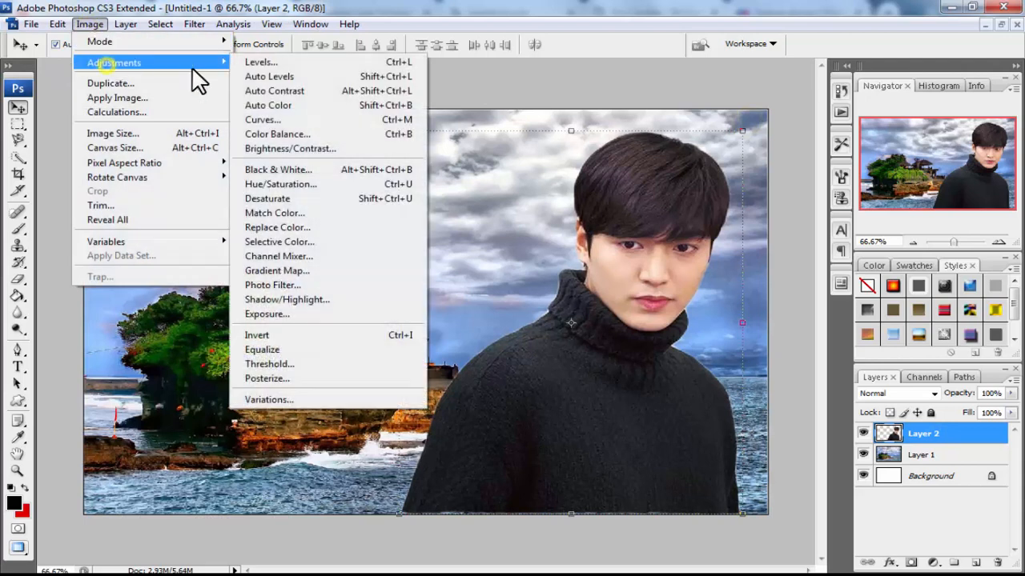
left_click(316, 299)
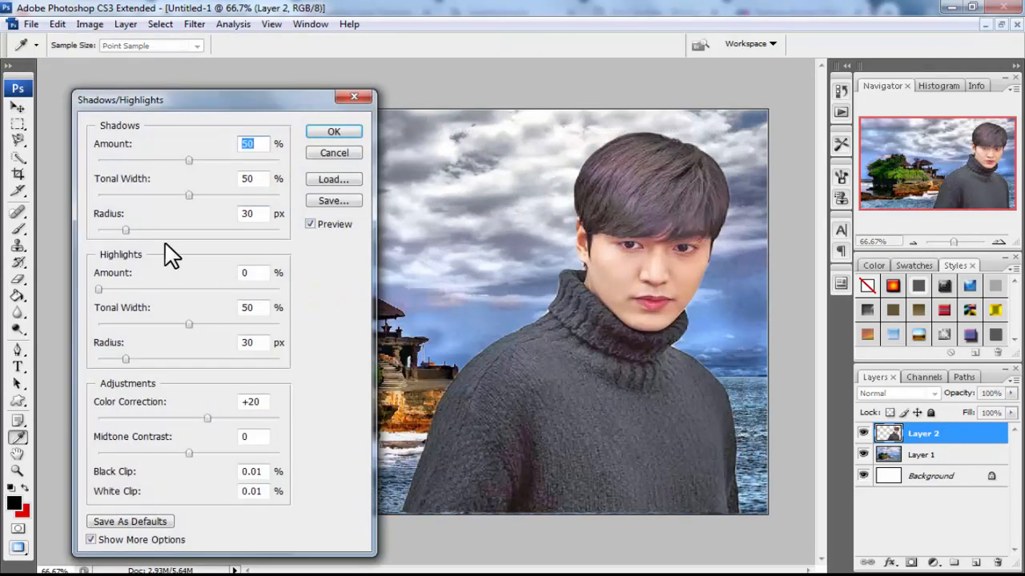
left_click_drag(244, 169, 180, 193)
left_click_drag(124, 232, 202, 243)
left_click_drag(196, 194, 152, 216)
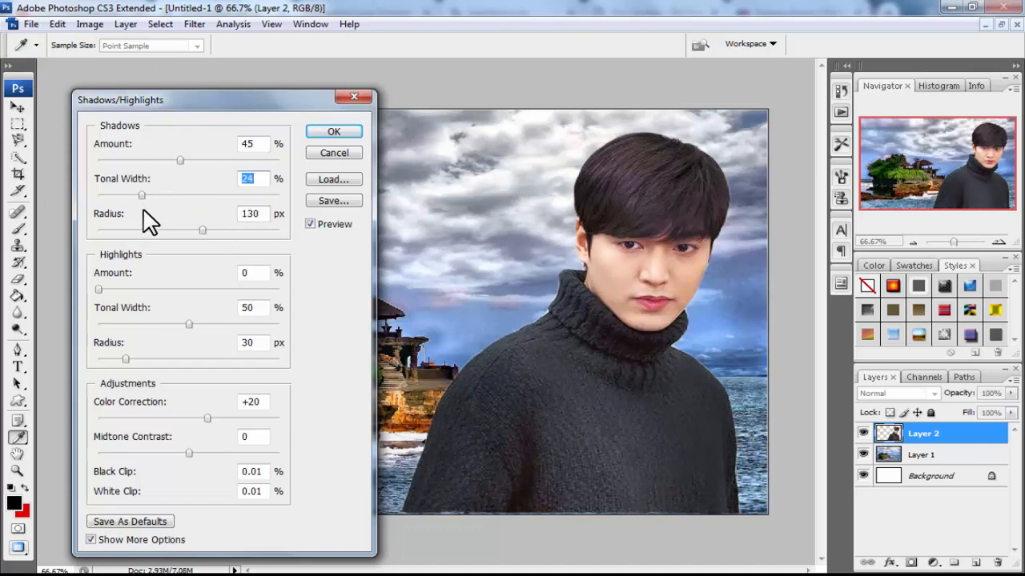
left_click_drag(194, 232, 227, 230)
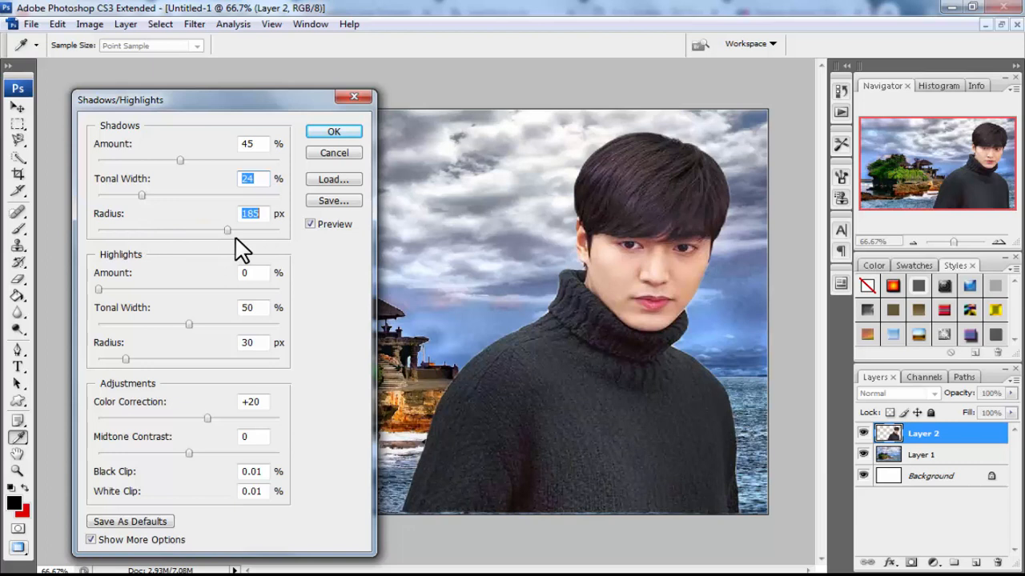
Set the adjustment's highlights to 21% tonal width and 63 px radius
left_click_drag(187, 325, 176, 324)
left_click_drag(109, 324, 133, 324)
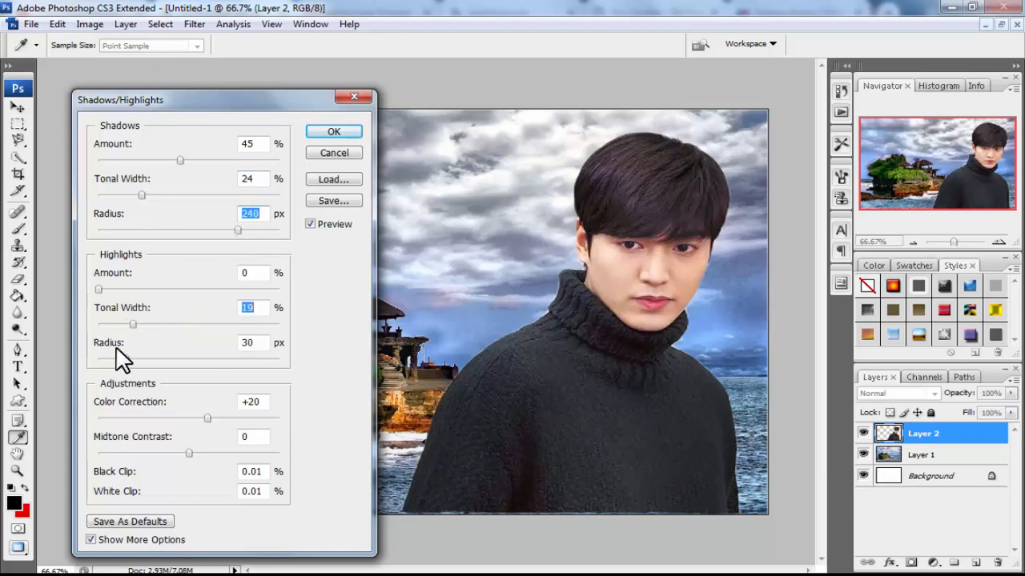
left_click_drag(128, 360, 157, 365)
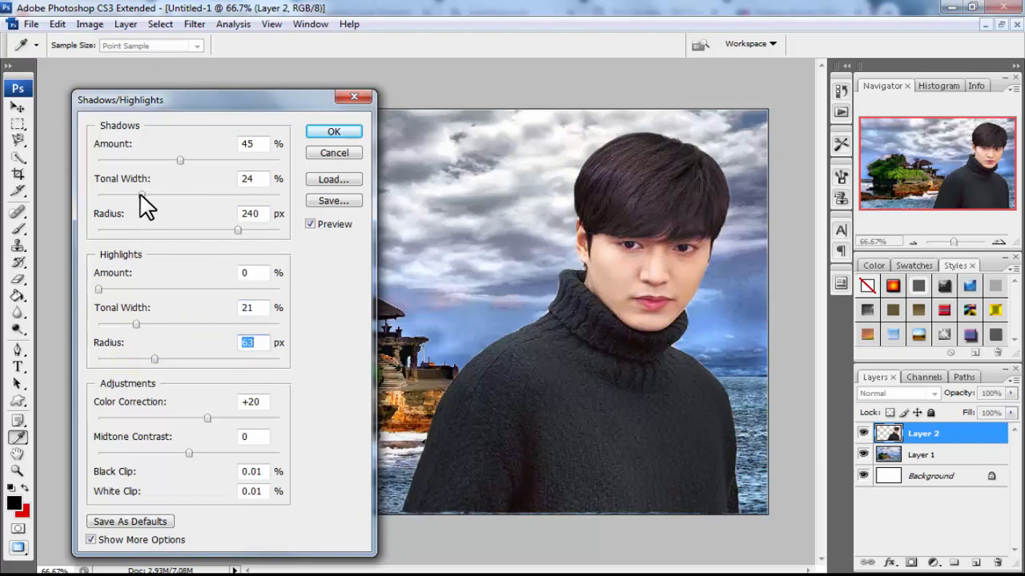
Set the shadows' tonal width to 42%, raise their amount strongly and apply the Shadow/Highlight adjustment
left_click_drag(113, 203, 197, 206)
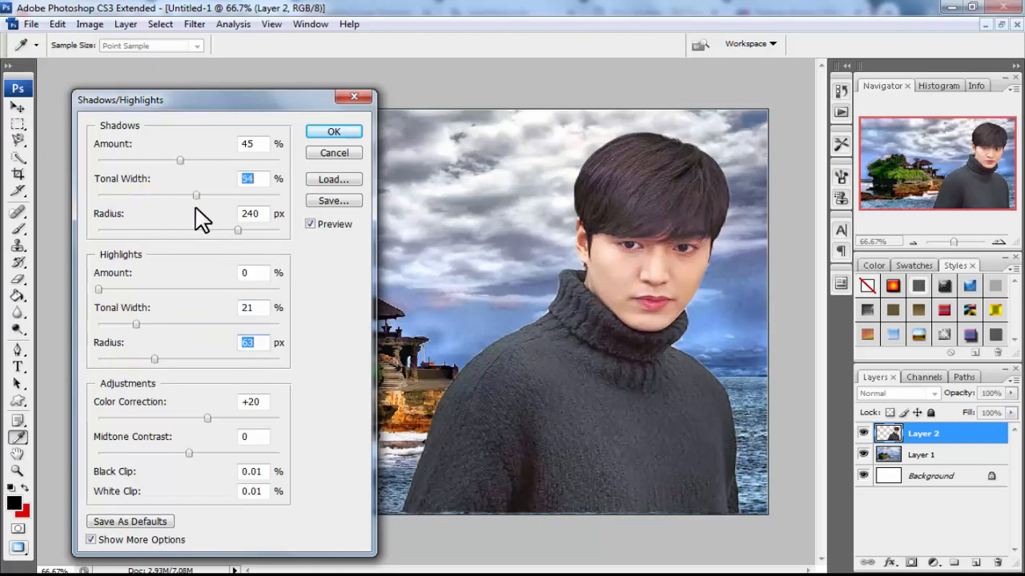
left_click(137, 210)
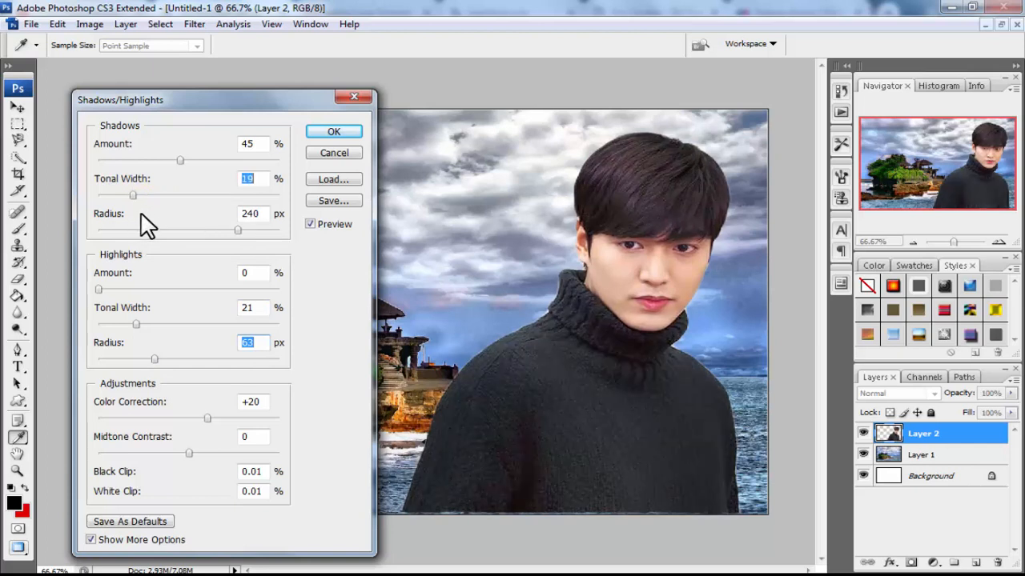
left_click(175, 218)
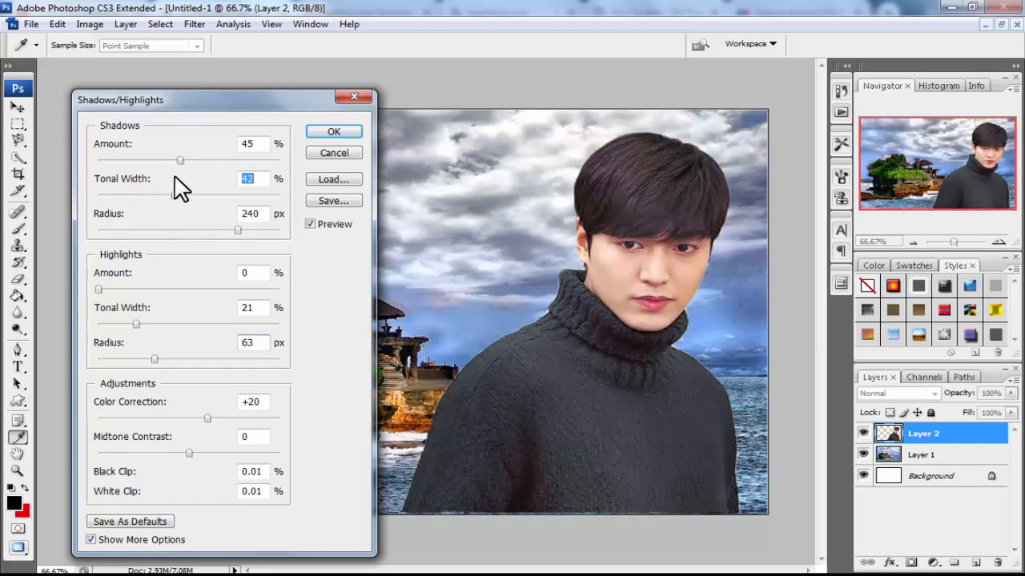
left_click_drag(192, 159, 213, 158)
left_click(244, 160)
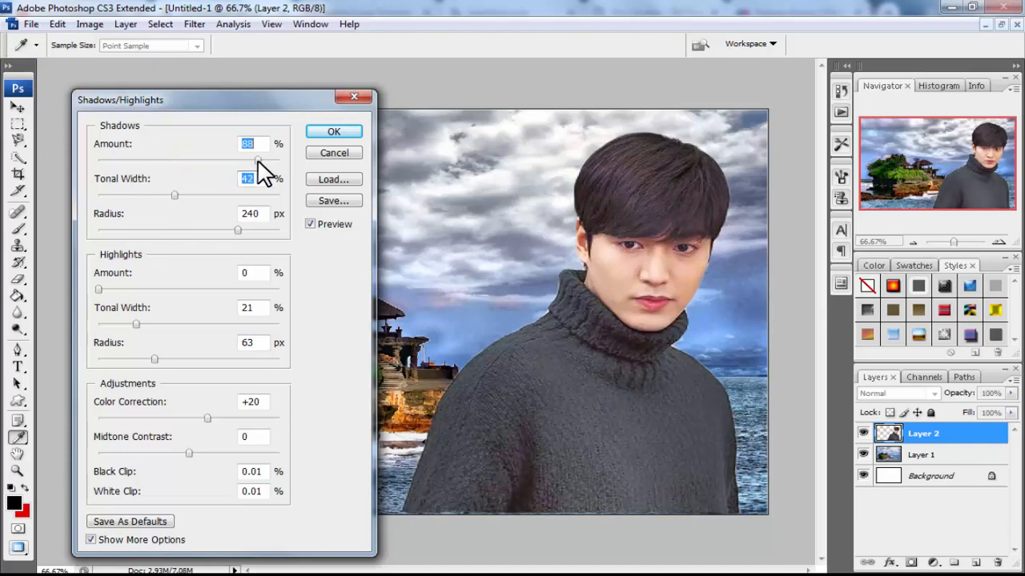
mouse_move(258, 158)
left_mouse_down()
mouse_move(220, 173)
mouse_move(153, 175)
mouse_move(249, 176)
left_mouse_up()
left_click(330, 133)
Nudge the man slightly down and to the left, and add a drop shadow to his layer
left_click_drag(535, 374, 606, 390)
key("ctrl+t")
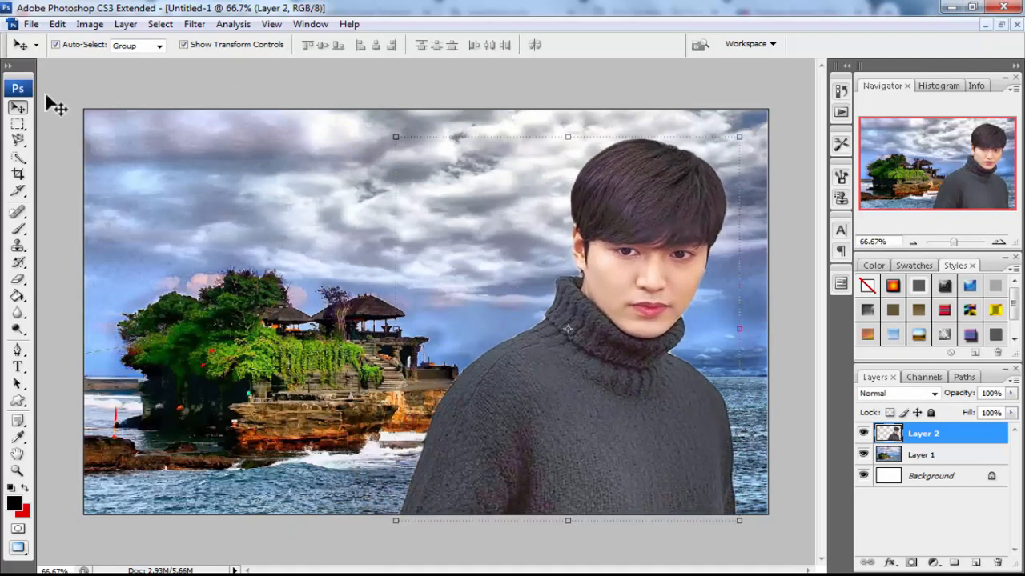
left_click(124, 24)
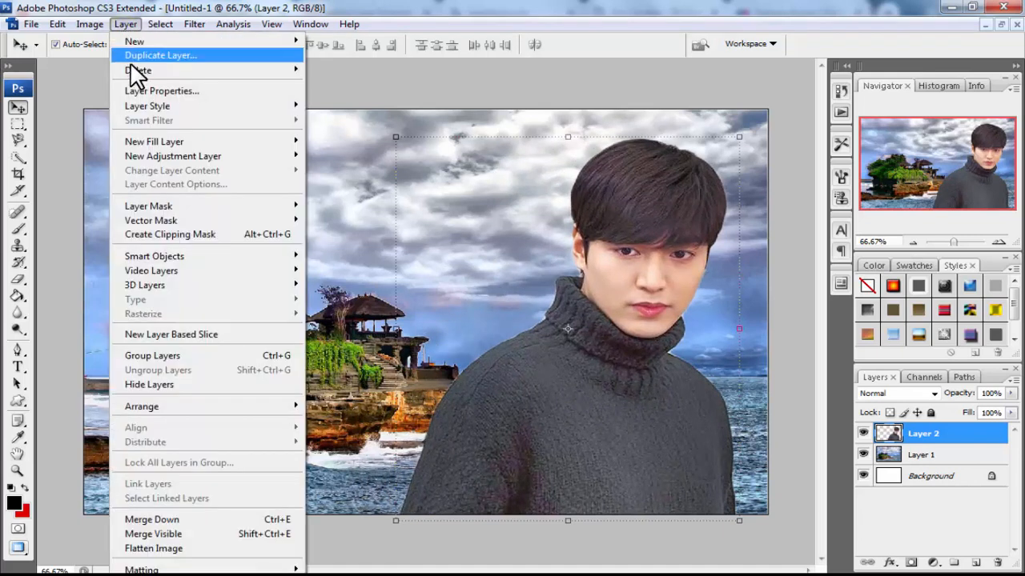
mouse_move(190, 108)
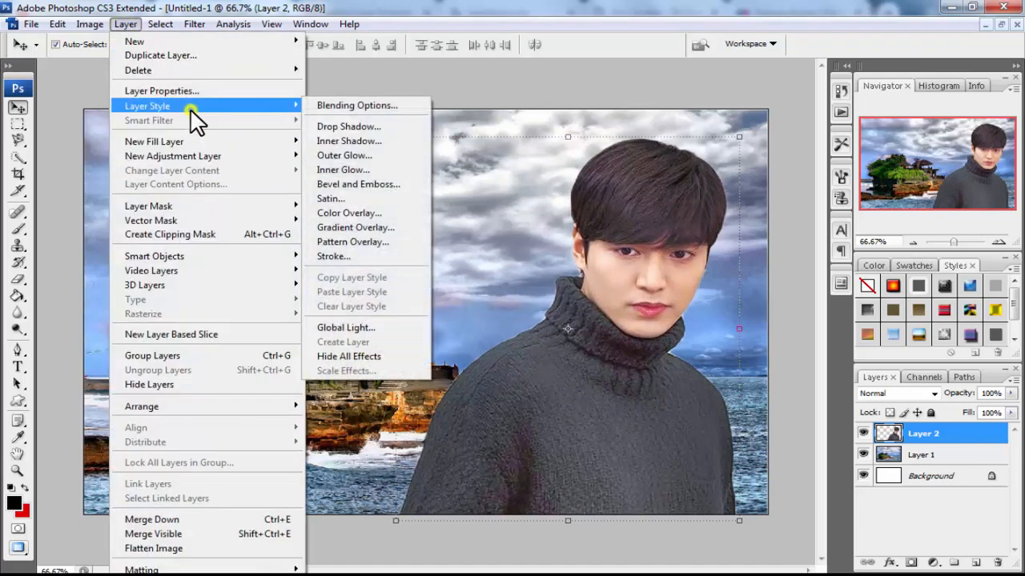
left_click(328, 104)
left_click_drag(630, 249, 270, 94)
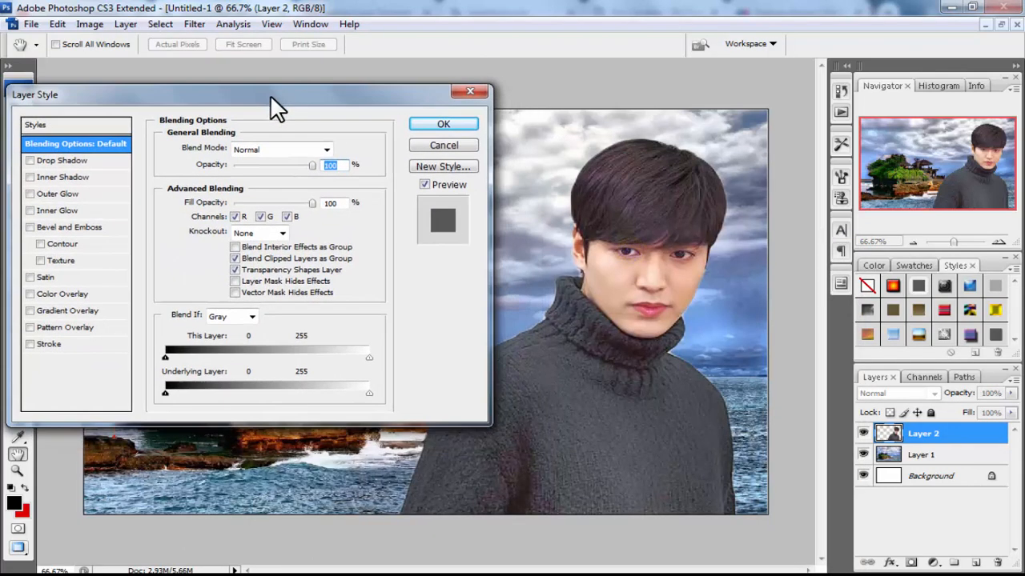
left_click(78, 160)
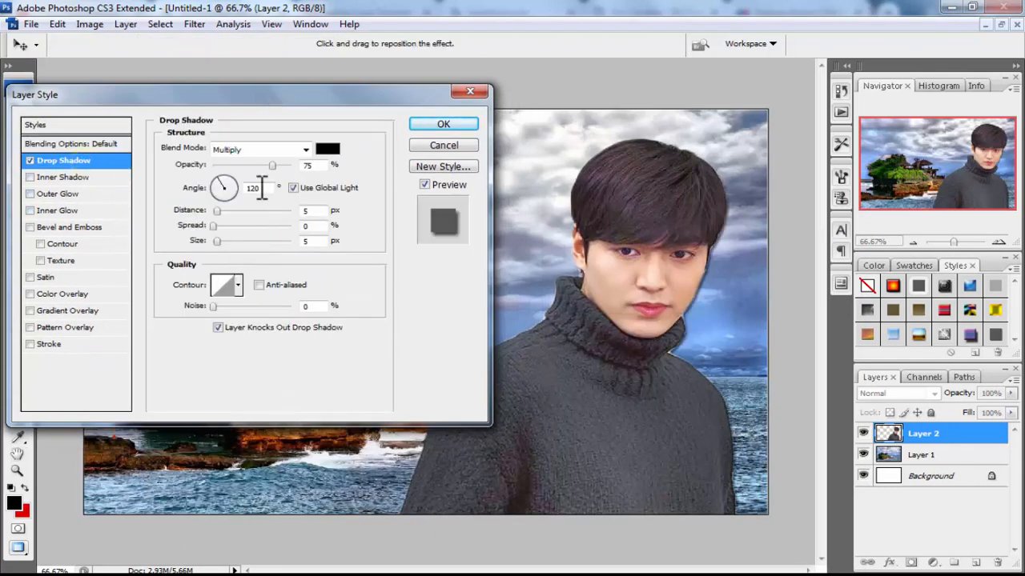
Apply the drop shadow with 176° angle, 4 px distance, 9% spread and 73 px size, and nudge the man slightly down
left_click(213, 190)
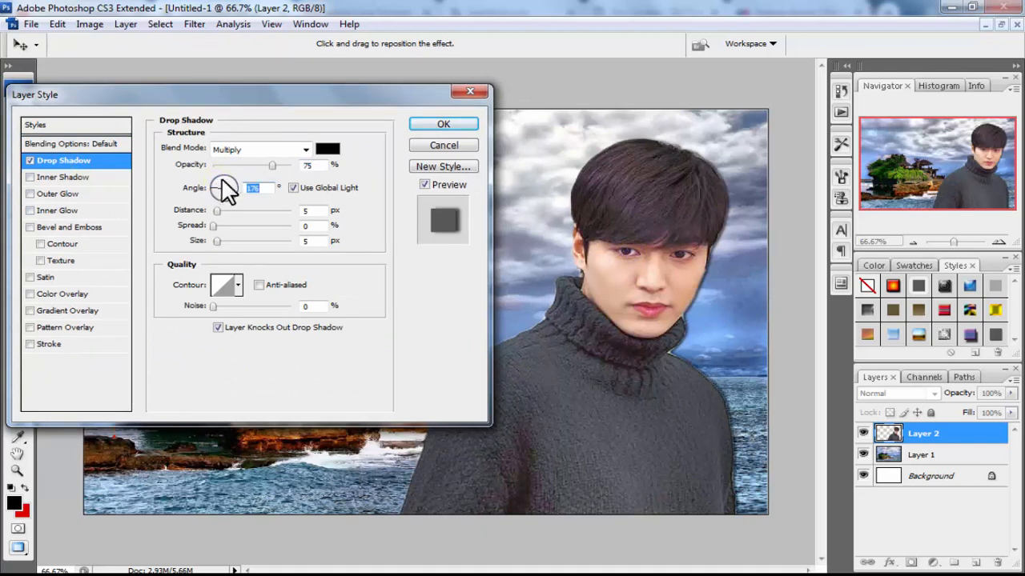
left_click(218, 211)
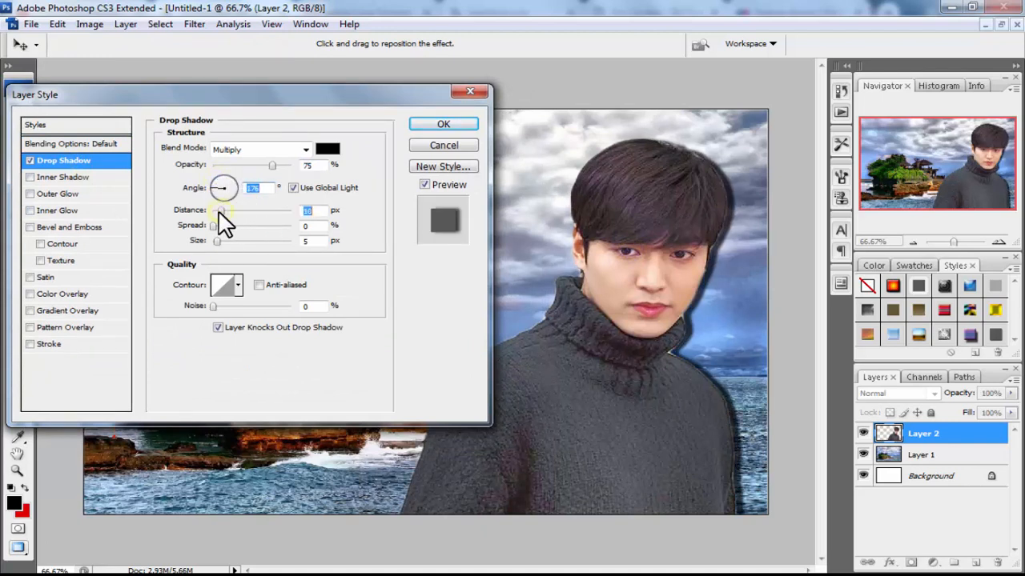
left_click_drag(214, 225, 240, 241)
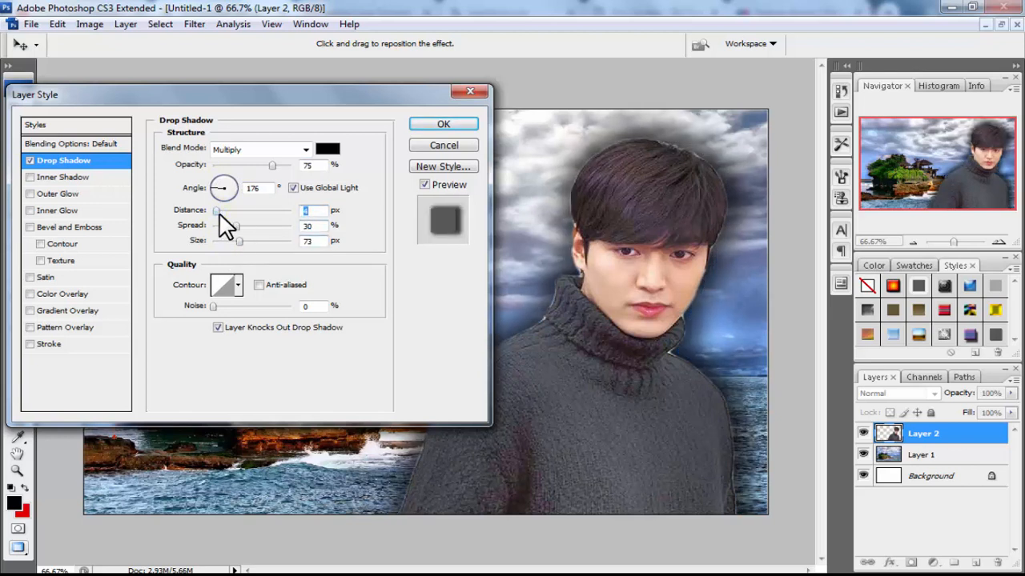
left_click_drag(224, 227, 221, 227)
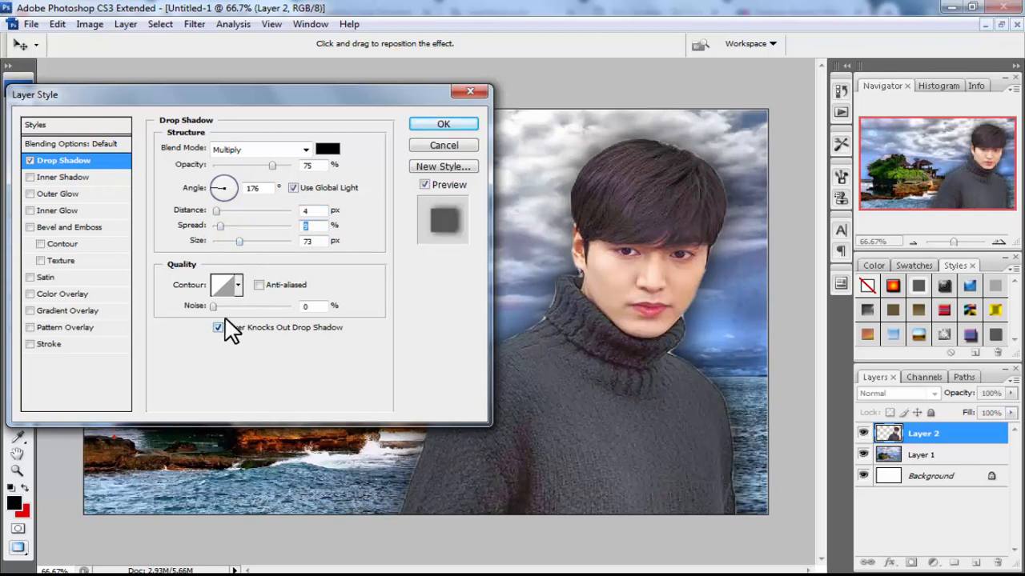
mouse_move(216, 308)
left_mouse_down()
mouse_move(249, 320)
mouse_move(206, 322)
left_mouse_up()
left_click(433, 124)
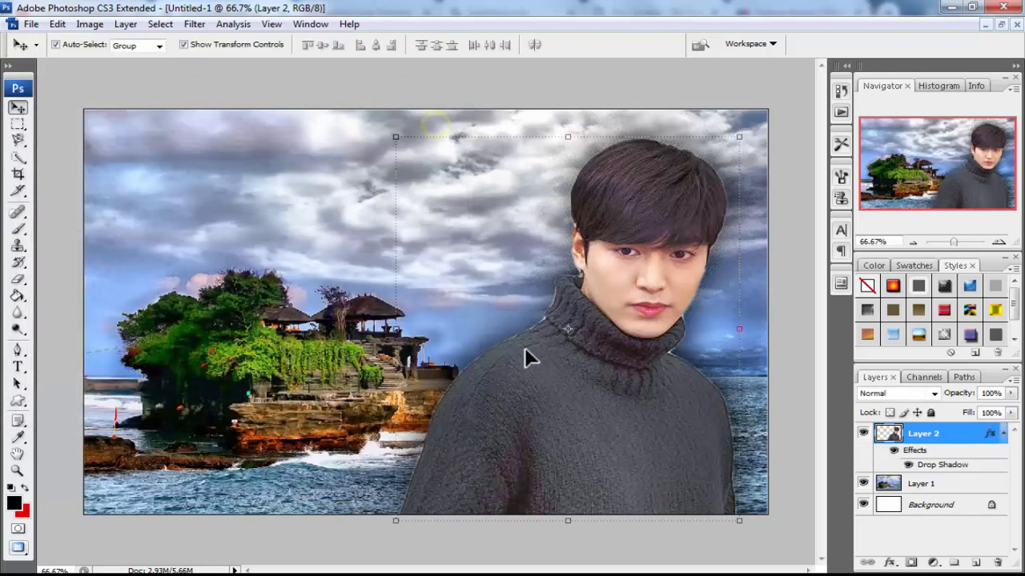
mouse_move(545, 394)
left_mouse_down()
mouse_move(549, 407)
mouse_move(545, 399)
left_mouse_up()
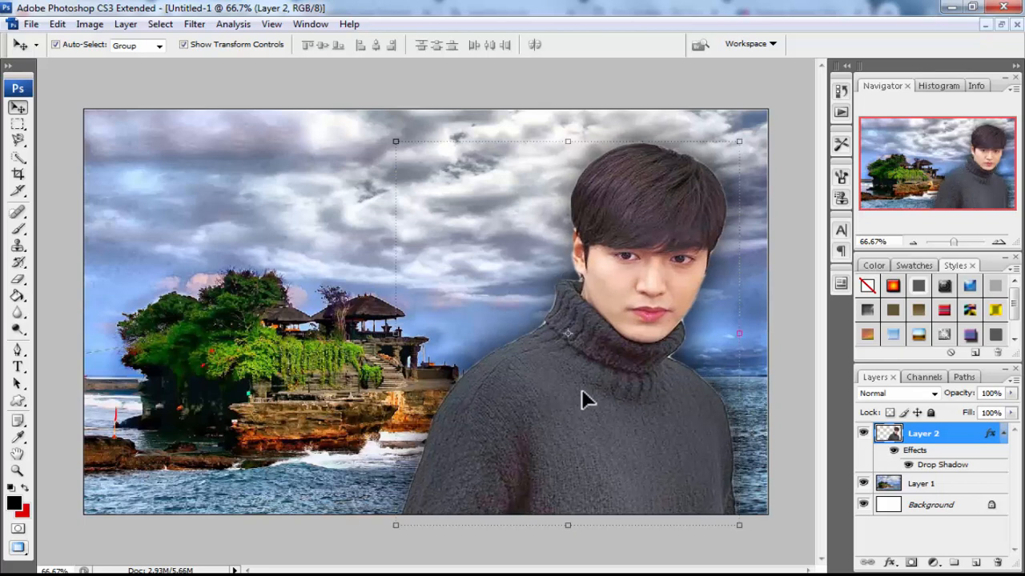
Prepare the Eraser with a 76 px brush at the man's collar, undo the stray erase and make his layer active
left_click(230, 233)
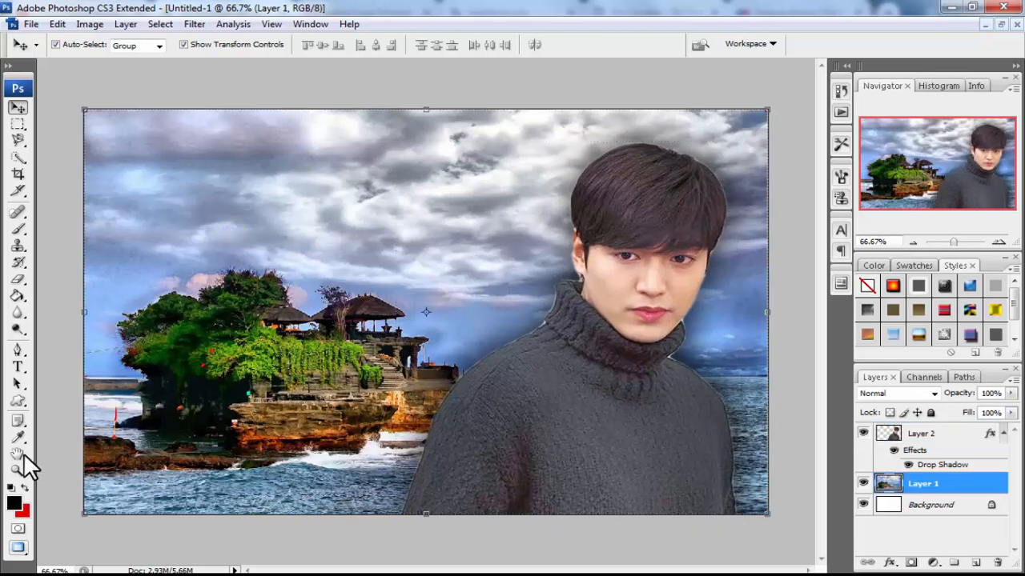
left_click(17, 471)
left_click(569, 293)
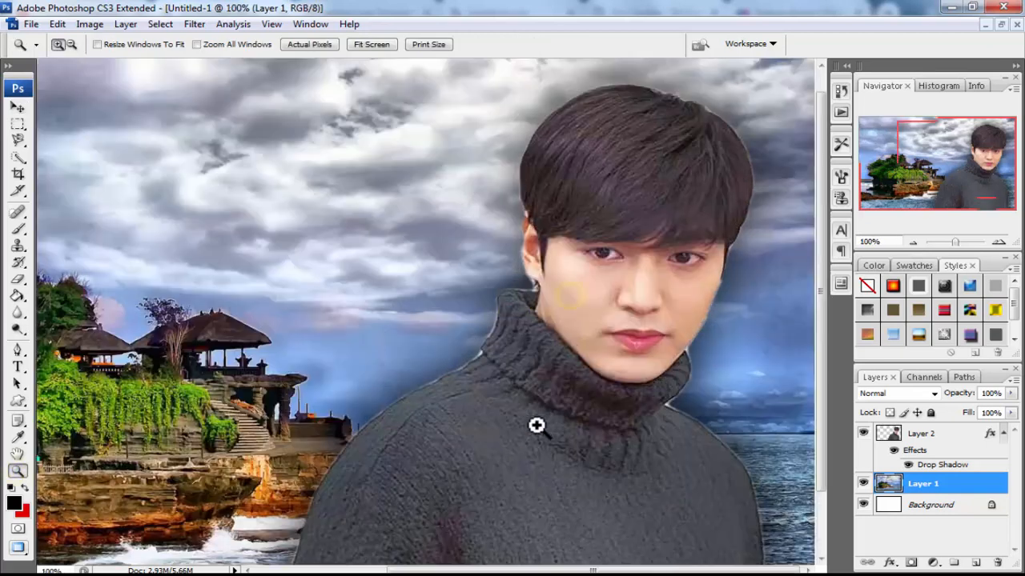
left_click(520, 374)
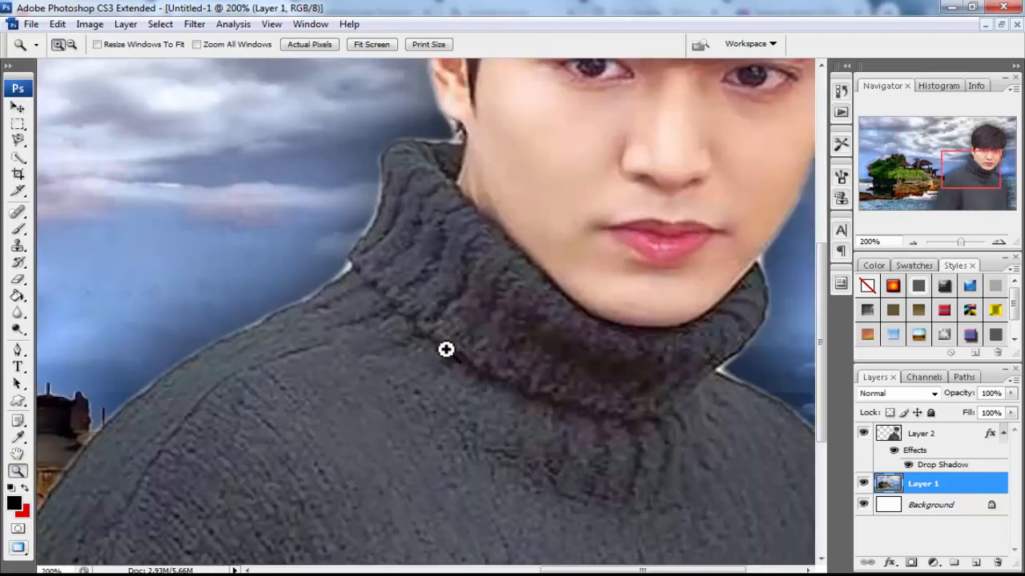
left_click(17, 280)
right_click(243, 238)
left_click(366, 317)
left_click(217, 179)
key("ctrl+z")
left_click(942, 433)
Erase the light fringe along the temple-side edge of the man's collar and shoulder with the 76 px brush
left_click(291, 241)
left_click(300, 225)
left_click(319, 193)
left_click(322, 165)
left_click(320, 195)
left_click(296, 236)
left_click(240, 267)
left_click(114, 343)
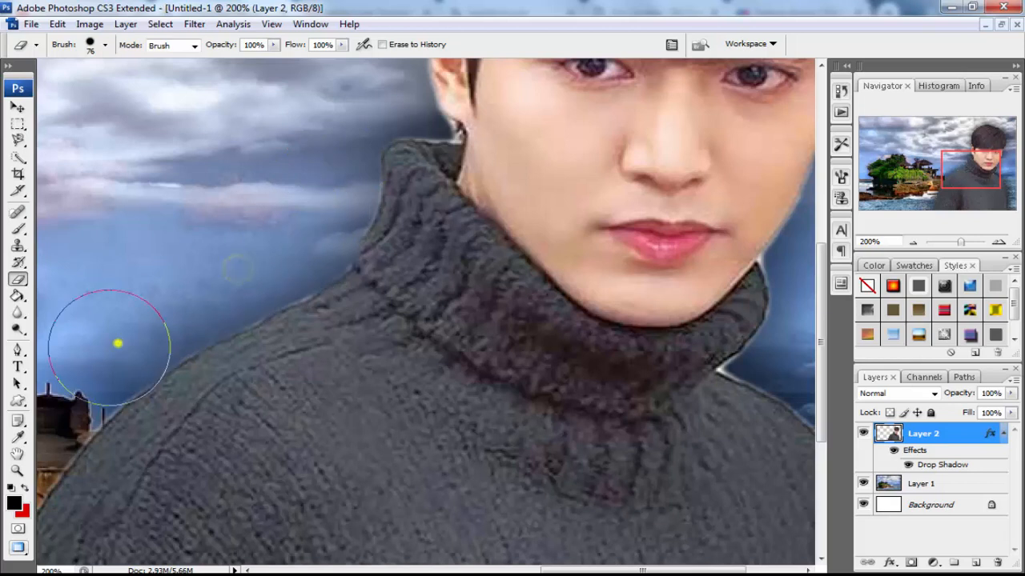
Erase the fringe above the collar and around the earring with smaller eraser brushes, down to 5 px
right_click(312, 179)
left_click(389, 207)
left_click(386, 115)
left_click(446, 133)
right_click(439, 122)
left_click(468, 151)
left_click(373, 129)
left_click(457, 138)
left_click(456, 134)
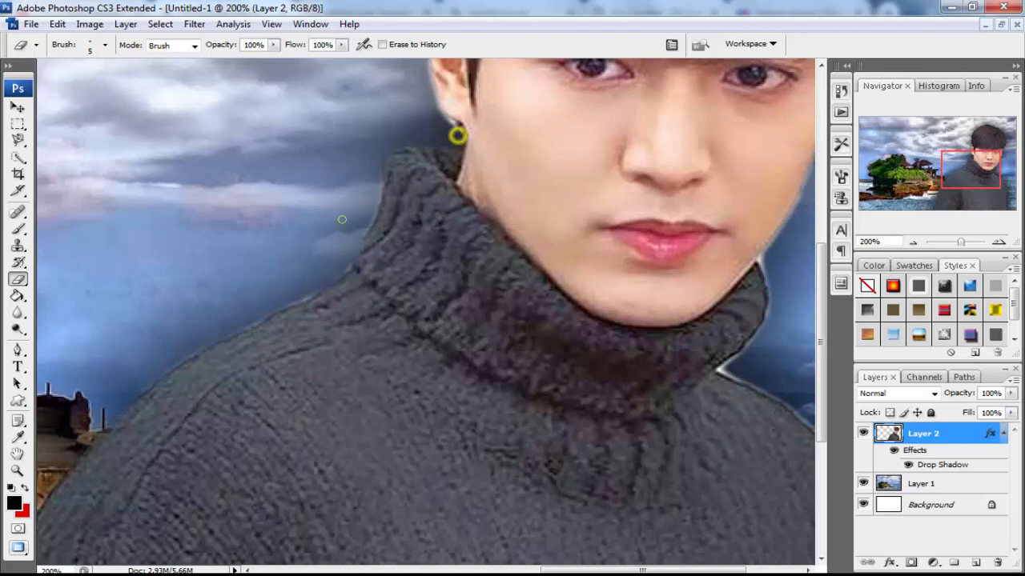
Resize the eraser brush and remove the fringe along the outer edge of the collar on the man's other side
left_click(17, 454)
left_click_drag(664, 450, 391, 373)
right_click(373, 272)
left_click(18, 279)
left_click(297, 285)
left_click(363, 246)
left_click(18, 280)
right_click(617, 323)
left_click_drag(645, 350, 670, 351)
left_click(655, 277)
left_click_drag(587, 263, 597, 198)
Clean up the collar tip and the notch where the collar meets the shoulder, finishing with an 8 px eraser brush
right_click(599, 192)
left_click(640, 222)
left_click(575, 183)
left_click(549, 290)
right_click(588, 245)
left_click(615, 276)
left_click(522, 289)
left_click(521, 290)
left_click(519, 289)
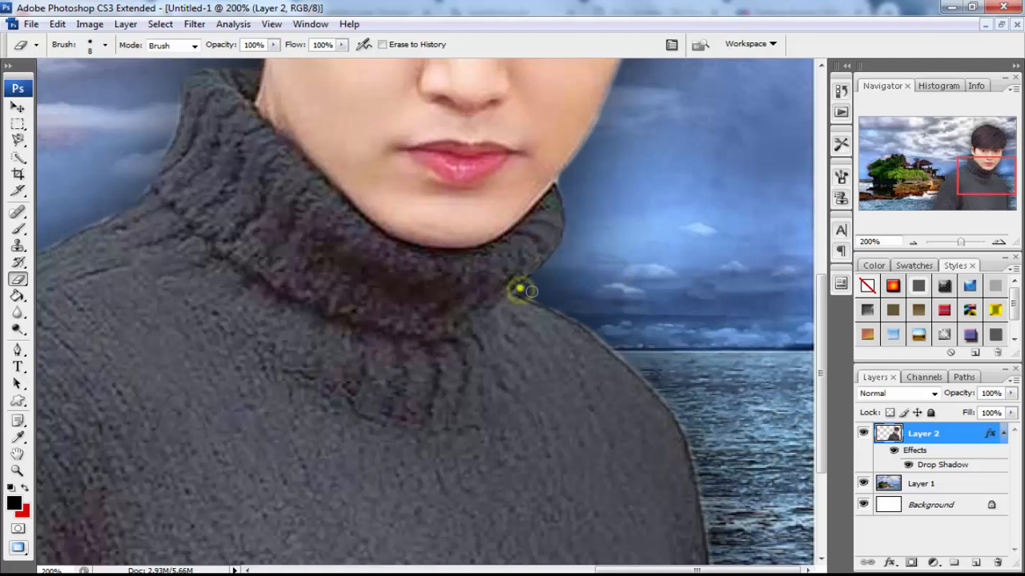
Shift the man's layer slightly to the left on the canvas
left_click(17, 471)
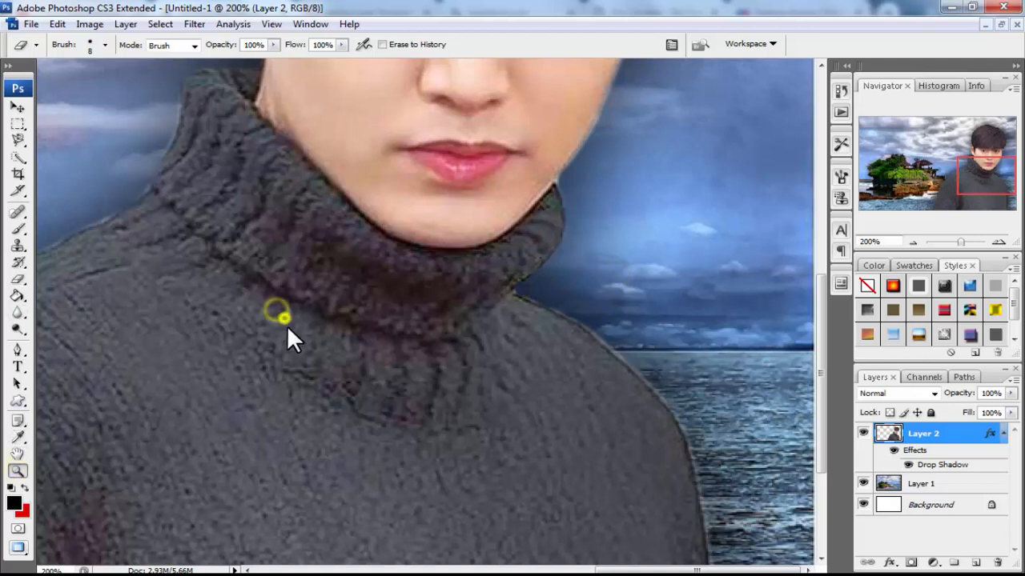
key("ctrl+0")
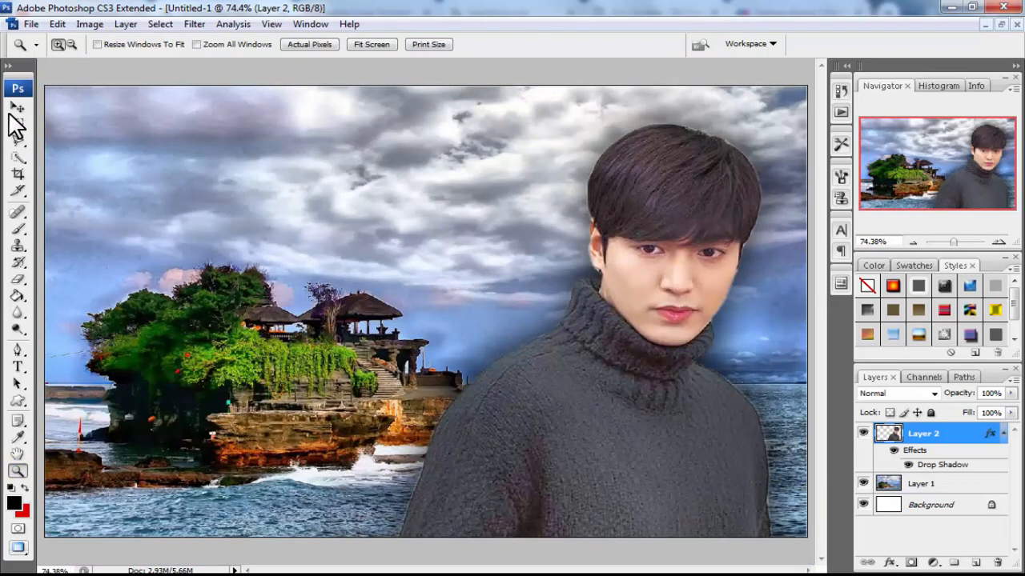
left_click(17, 107)
left_click_drag(593, 426, 640, 426)
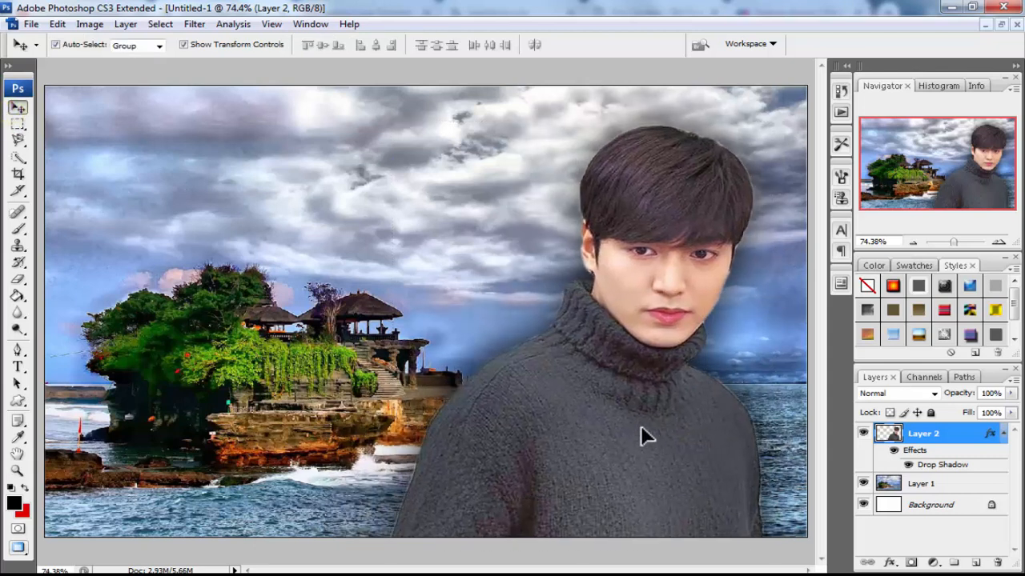
Add the horizontal title text "Lee Min Hoo" in the sky, directly above the landscape layer
left_click(206, 257)
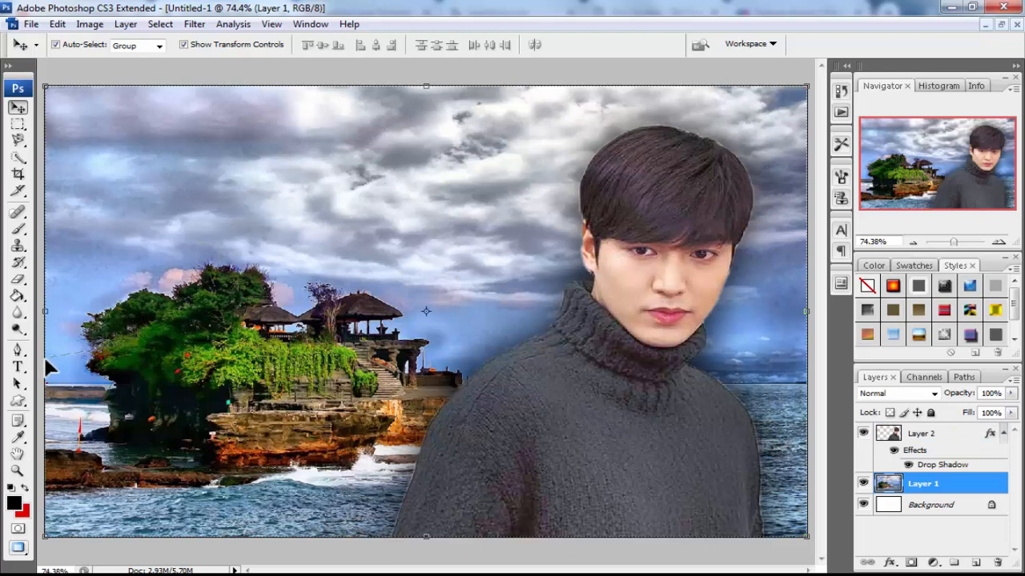
left_click(17, 369)
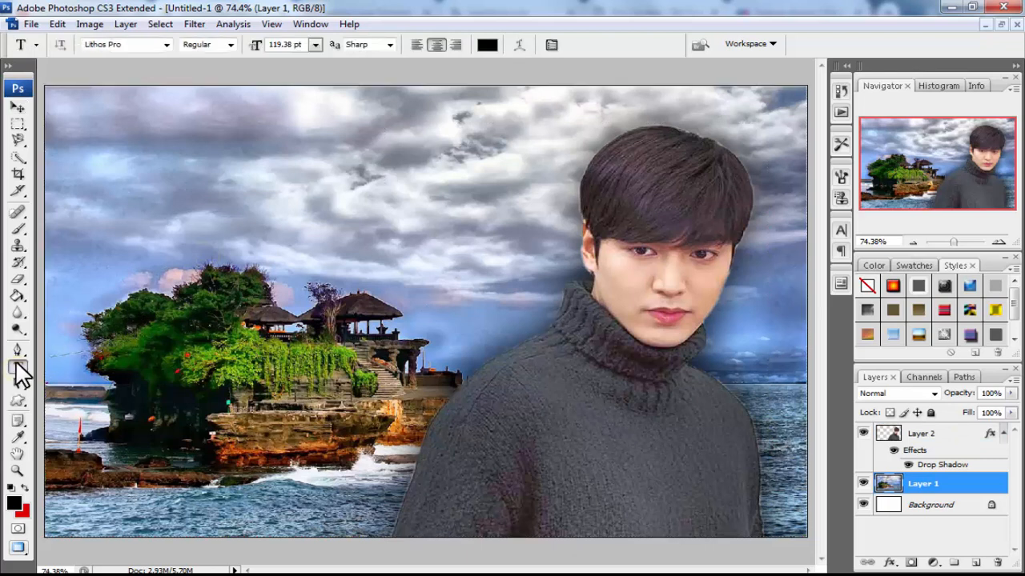
left_click(205, 162)
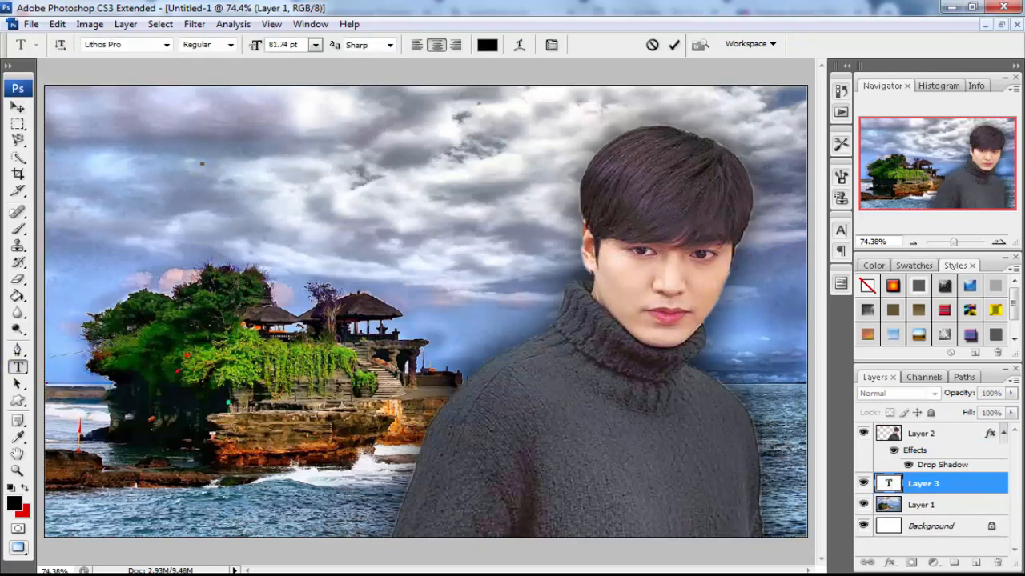
type("LEE Min Hoo")
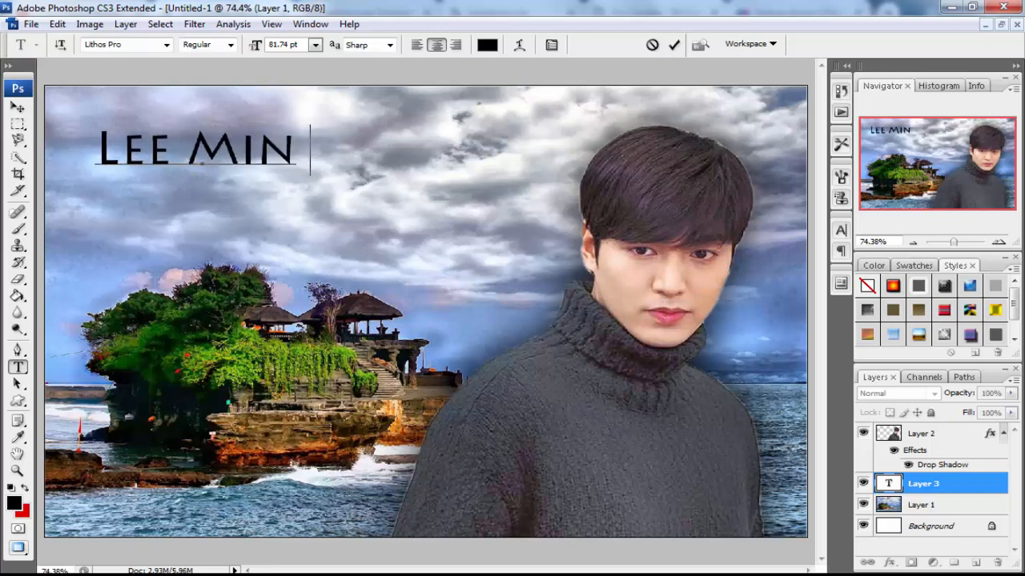
left_click(673, 46)
Keep Lithos Pro as the title's font and move the title so that it lies fully inside the canvas
left_click(167, 45)
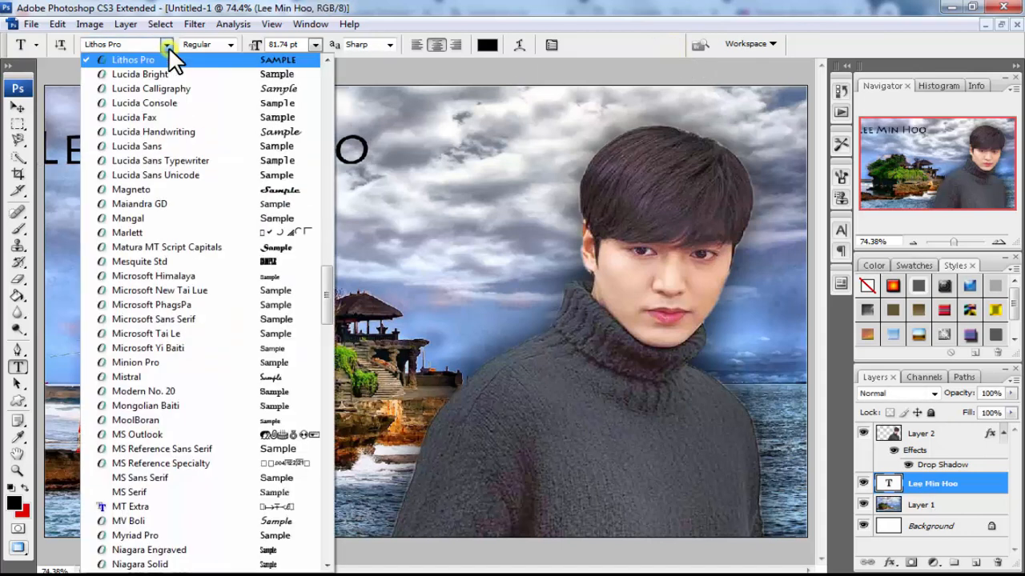
left_click(241, 60)
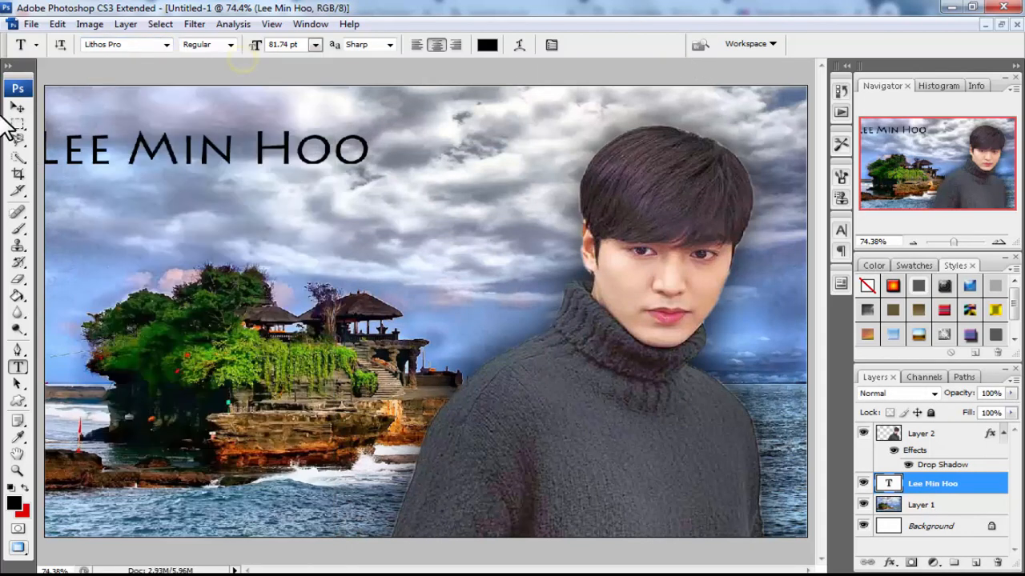
left_click(17, 106)
left_click_drag(149, 160, 194, 166)
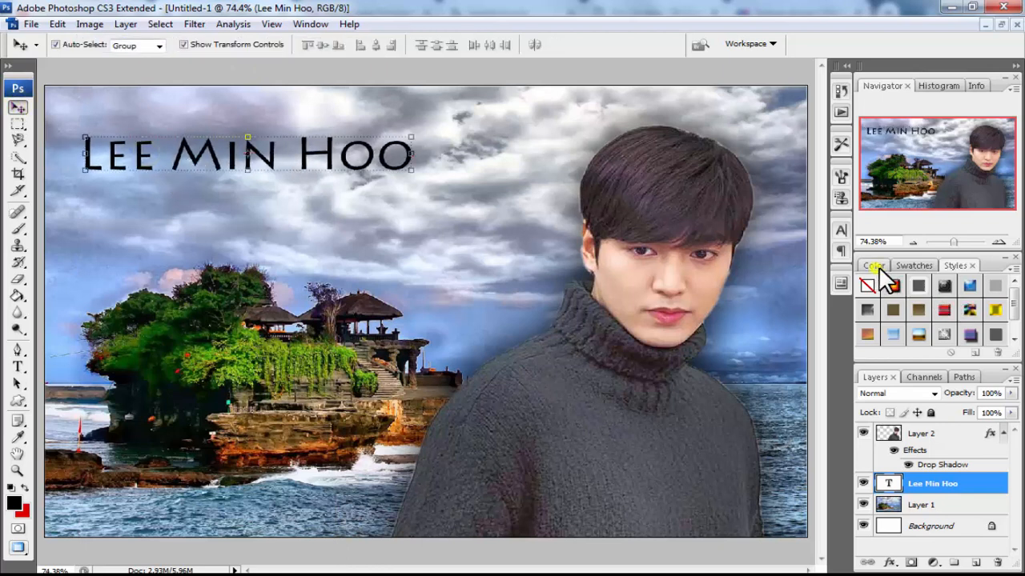
Apply the dark preset style with drop shadow, bevel and gradient overlay to the title, and enlarge it across the sky beside the man
left_click(880, 267)
left_click(960, 267)
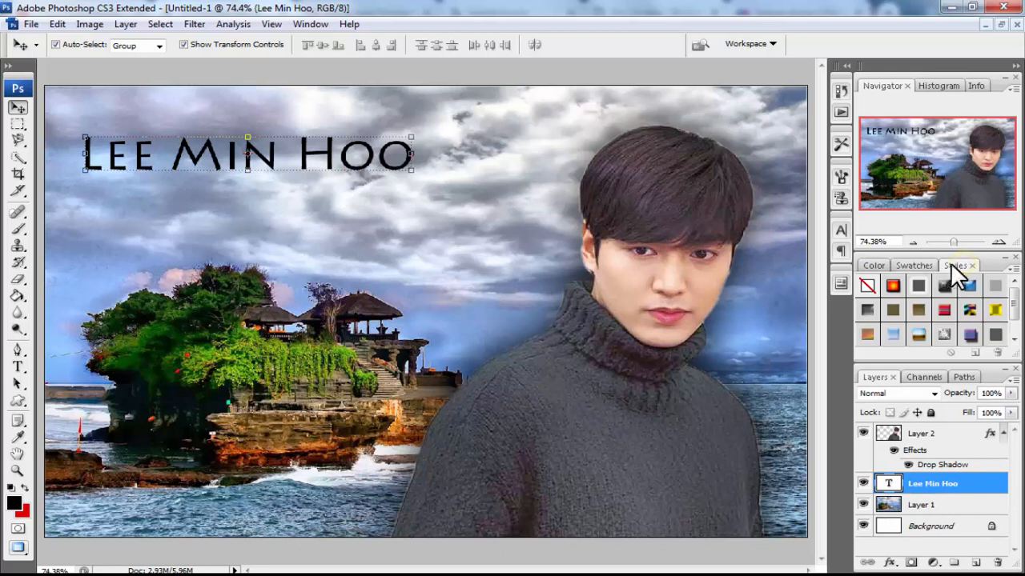
left_click(946, 285)
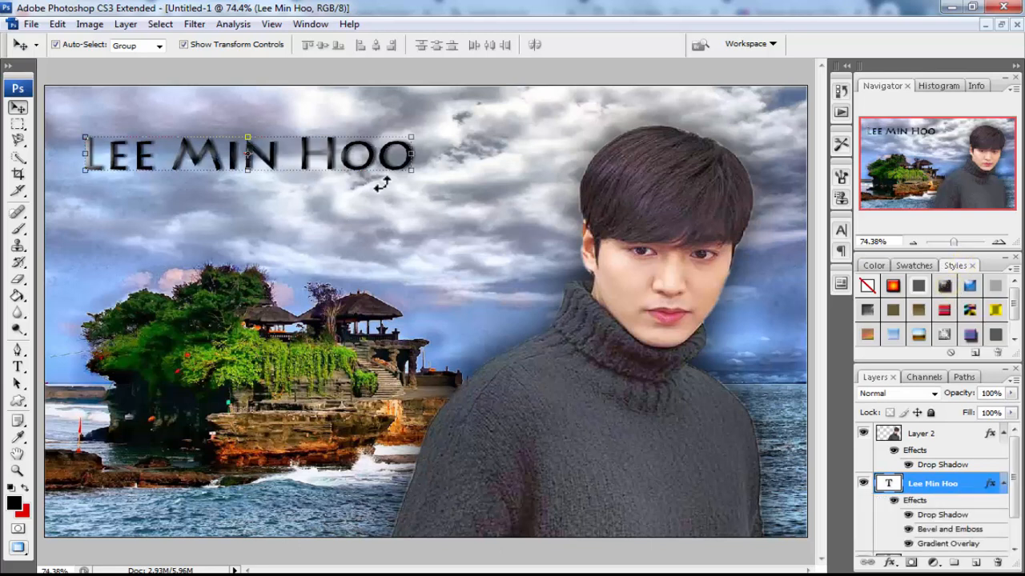
left_click_drag(415, 173, 543, 207)
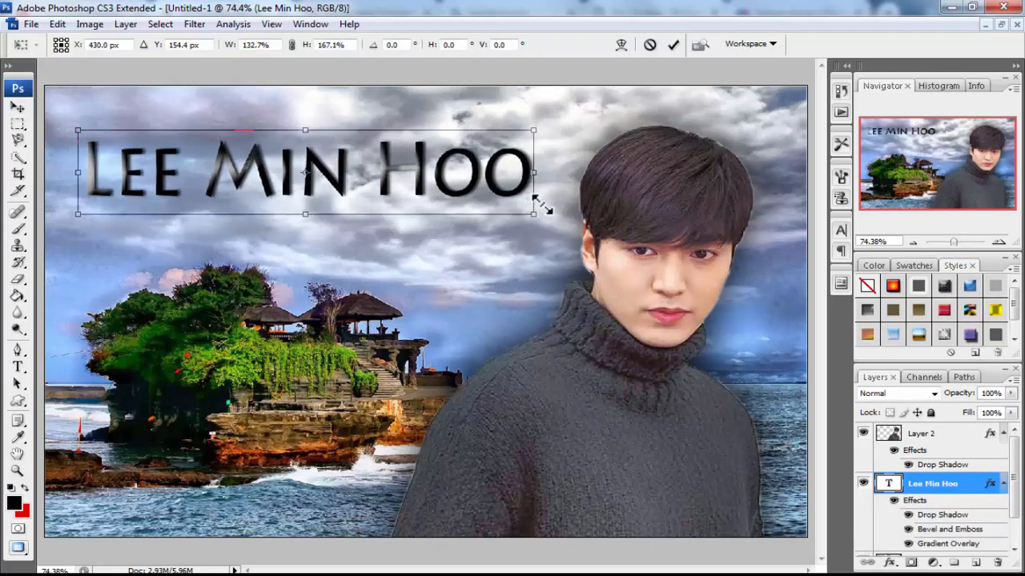
left_click(673, 44)
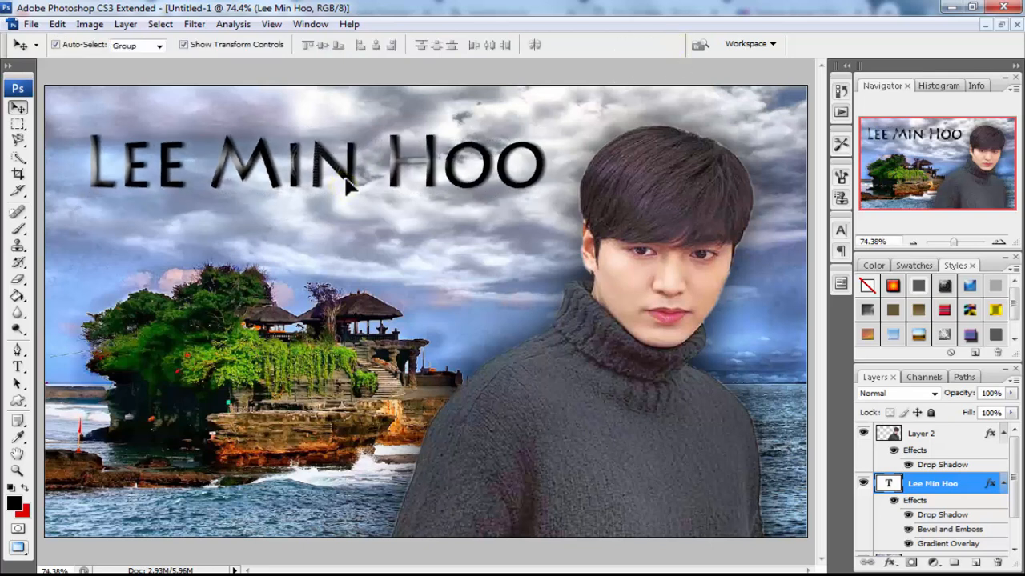
Create a new layer above the man's layer and draw a rectangular selection enclosing the whole title
left_click(413, 264)
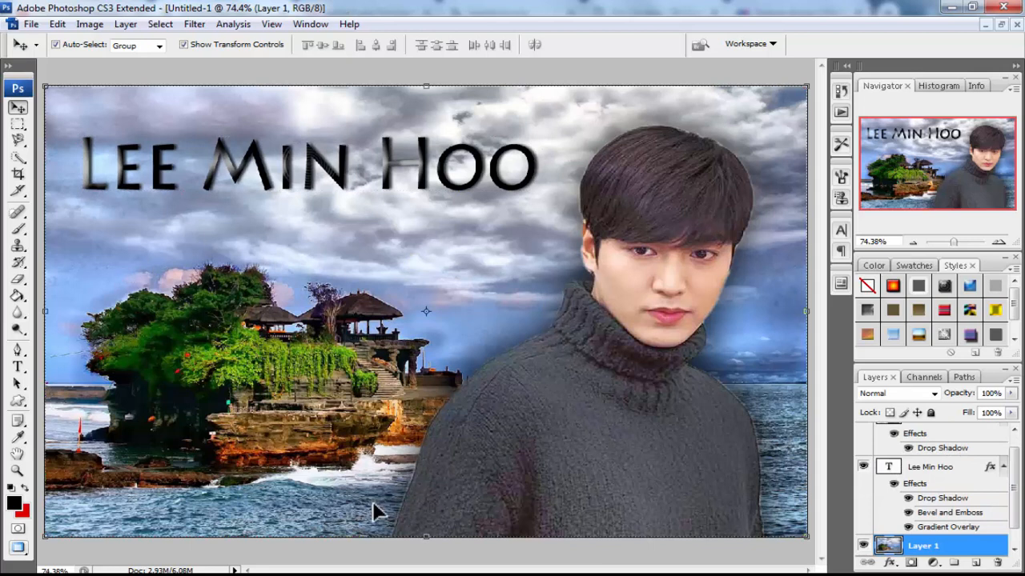
scroll(1018, 519, "up", 1)
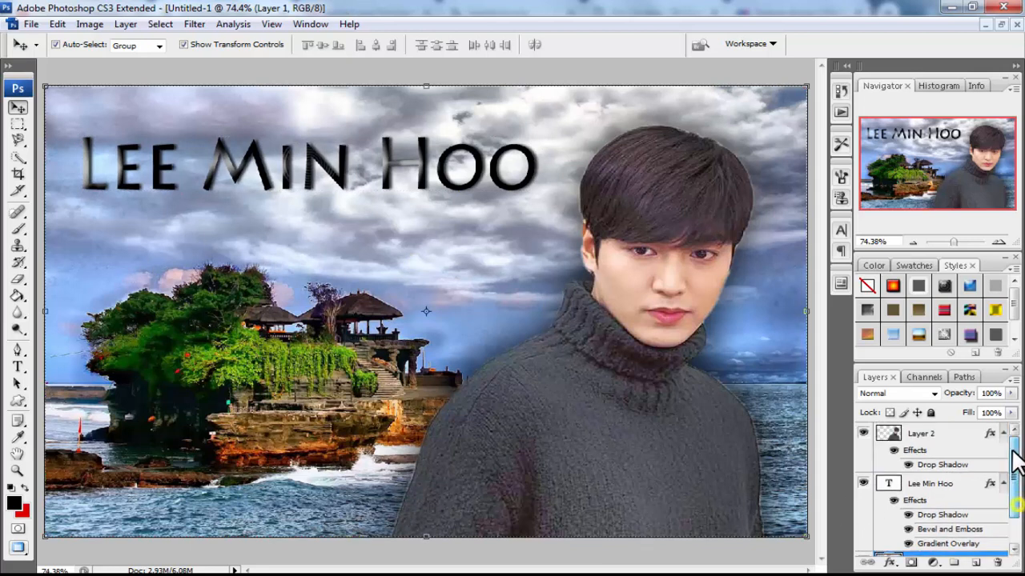
left_click(929, 436)
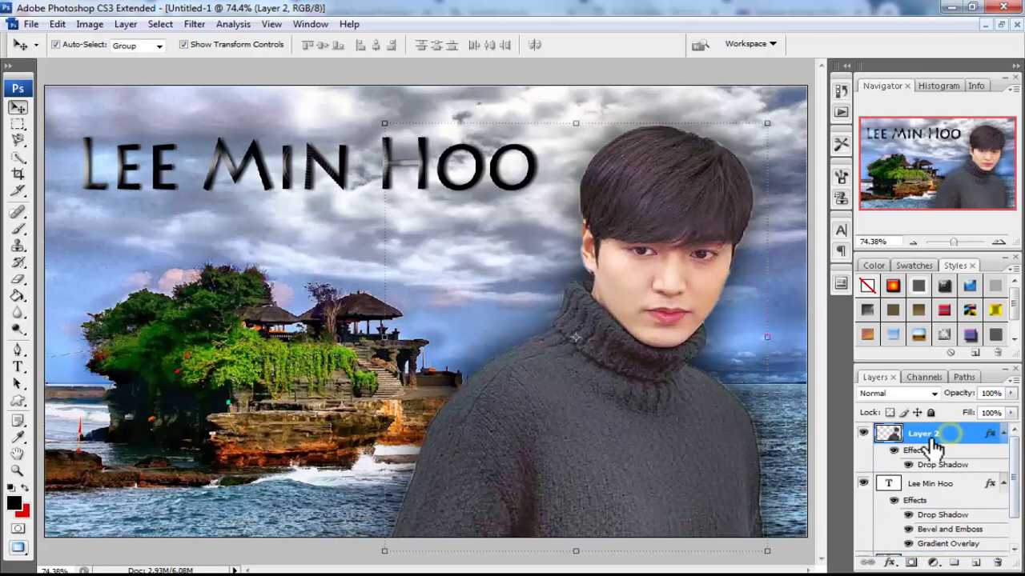
left_click(976, 564)
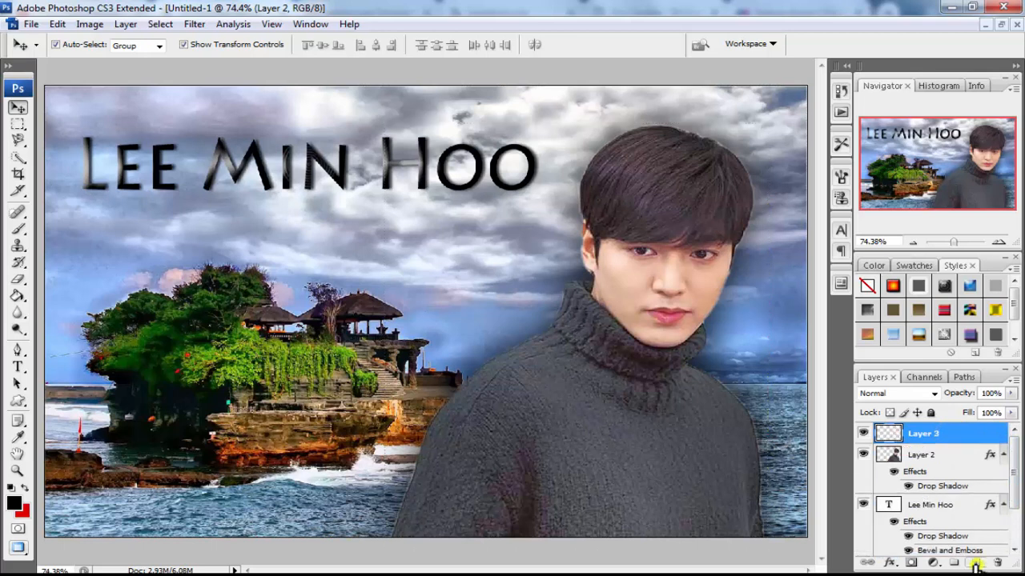
left_click(17, 124)
left_click(87, 124)
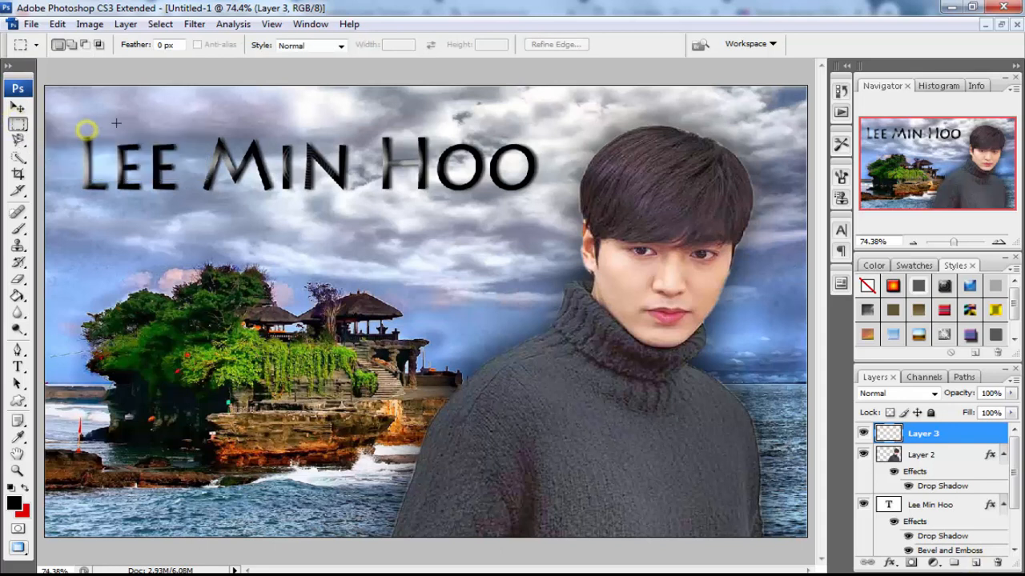
left_click_drag(482, 207, 565, 202)
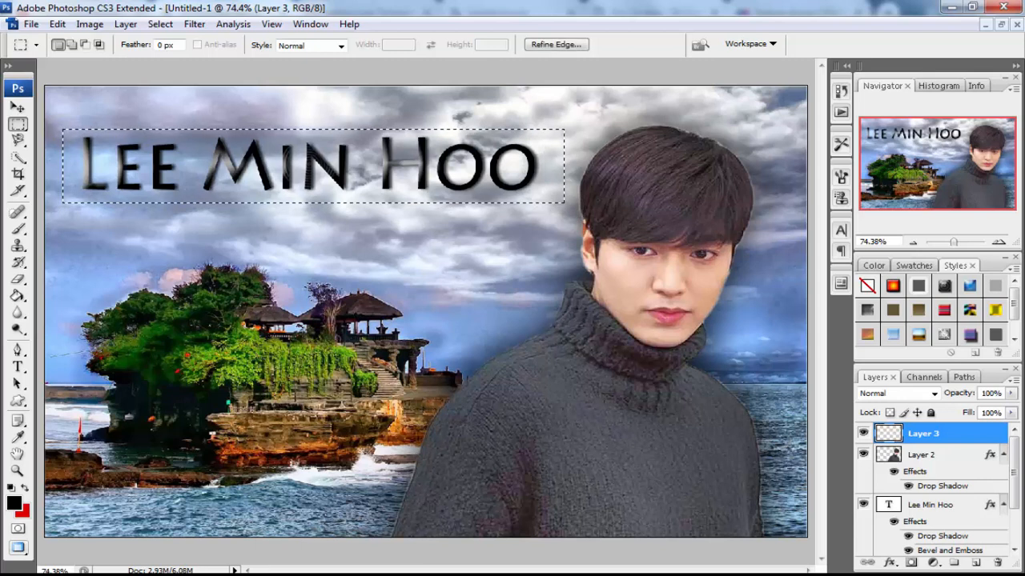
Fill the rectangular selection with black using the Paint Bucket tool, and deselect it
left_click(21, 294)
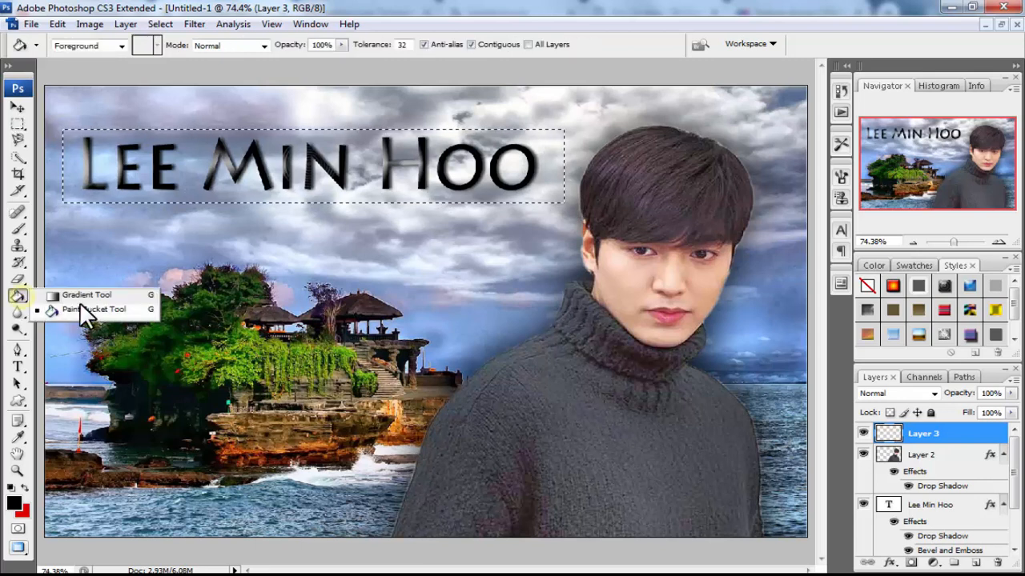
left_click(83, 296)
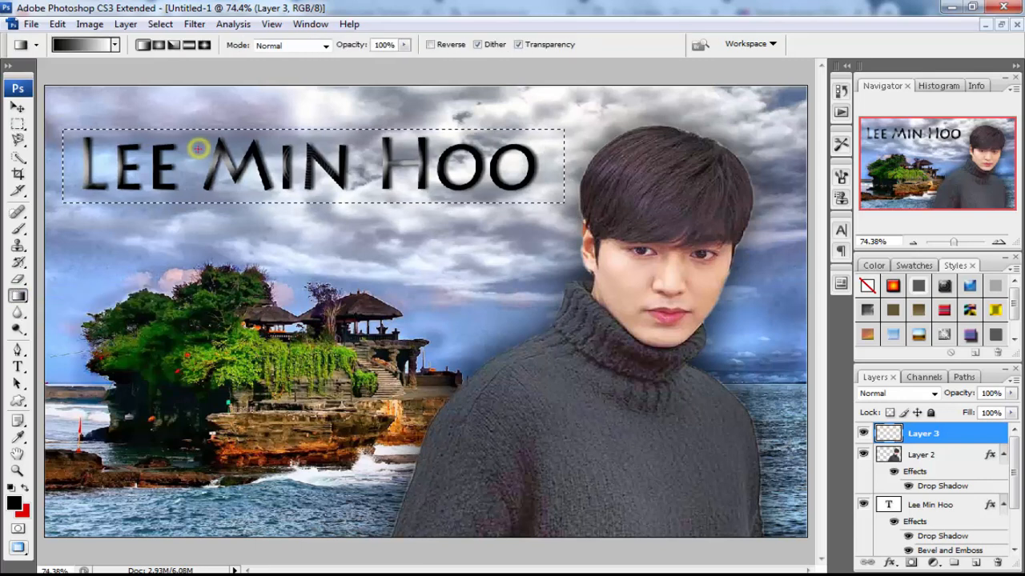
left_click(18, 296)
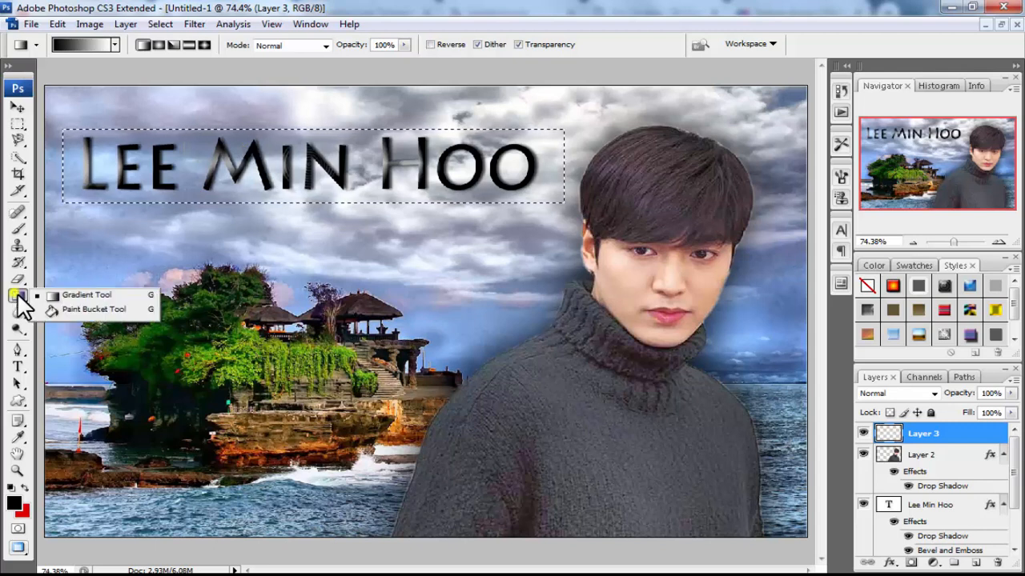
left_click(88, 309)
left_click(139, 144)
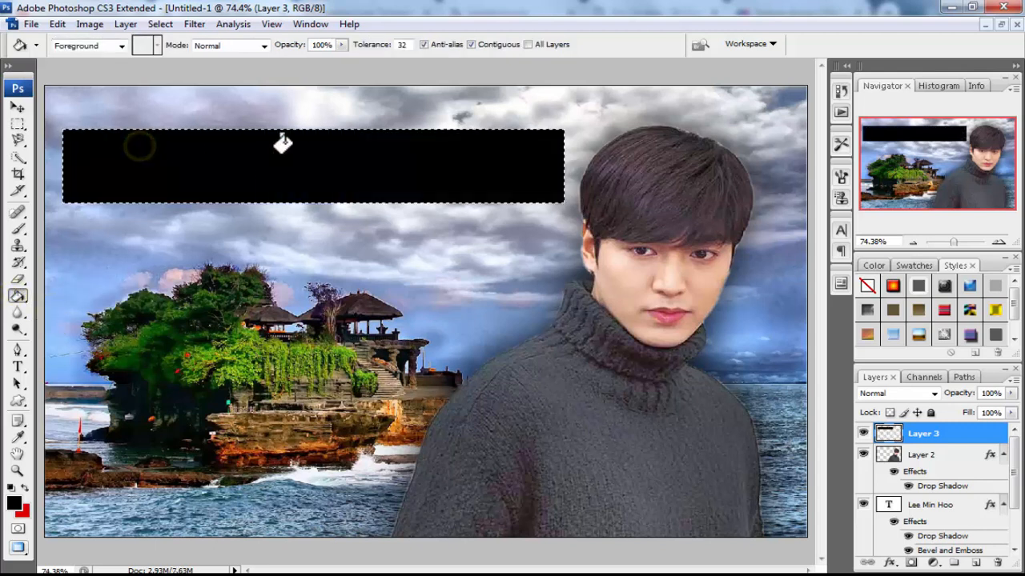
left_click(17, 124)
left_click(128, 107)
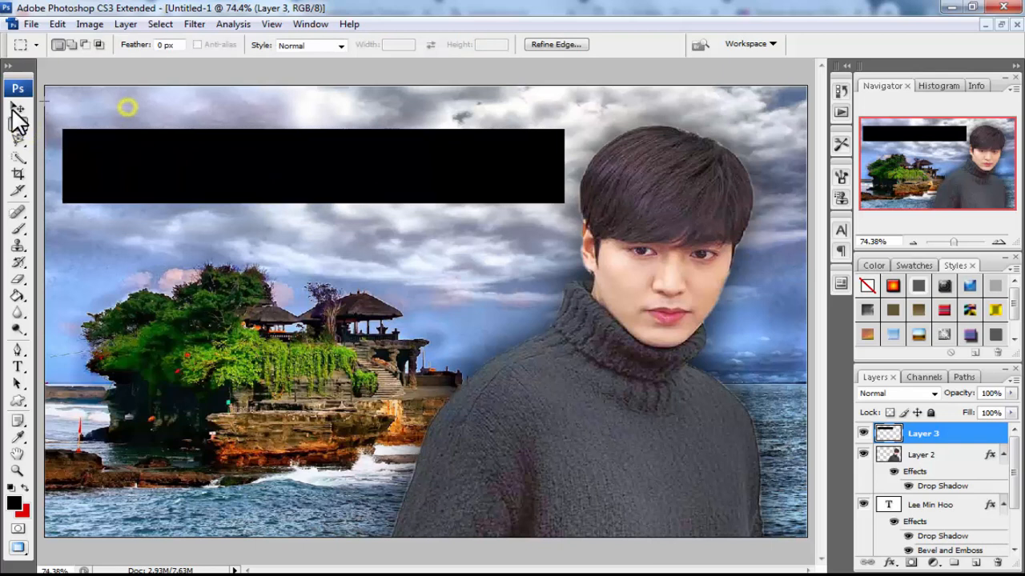
Reorder the layers so the man's layer is above the black bar and the title layer is on top
left_click(17, 109)
left_click_drag(924, 460, 922, 426)
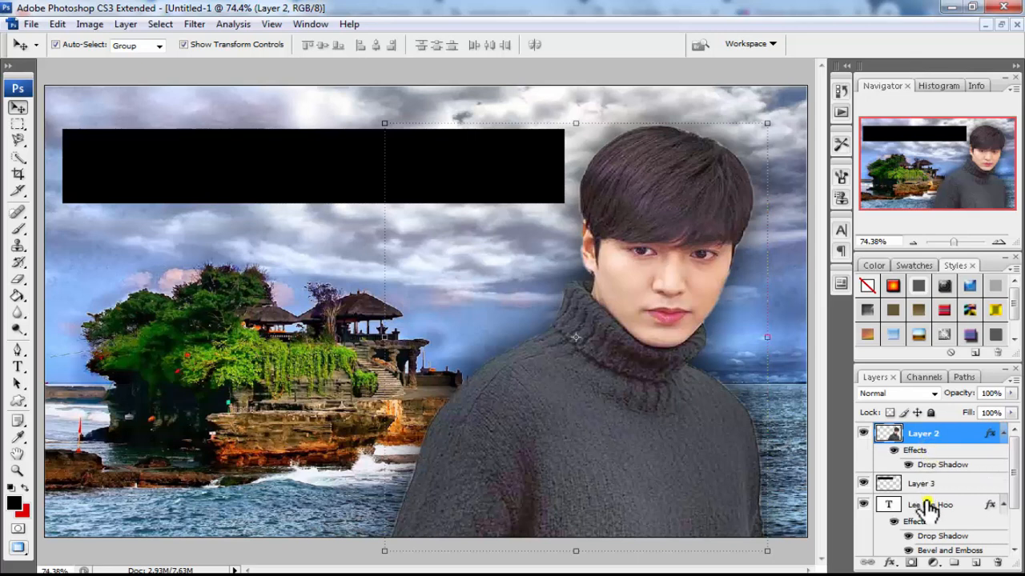
left_click_drag(928, 505, 920, 424)
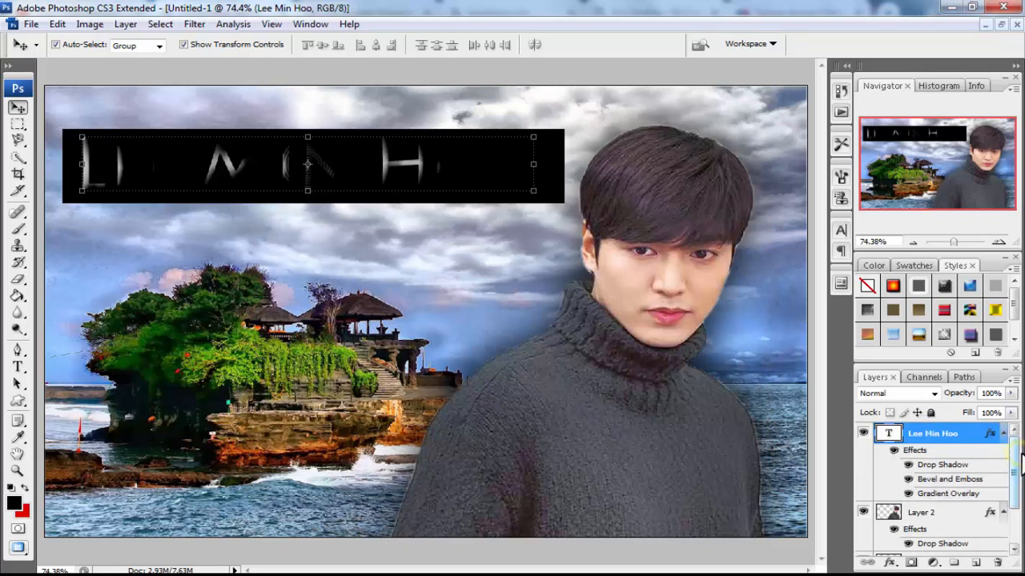
Lower the black bar's layer opacity to 32% and reduce the bar's height to 82.5%
left_click_drag(1015, 473, 1015, 516)
left_click(966, 507)
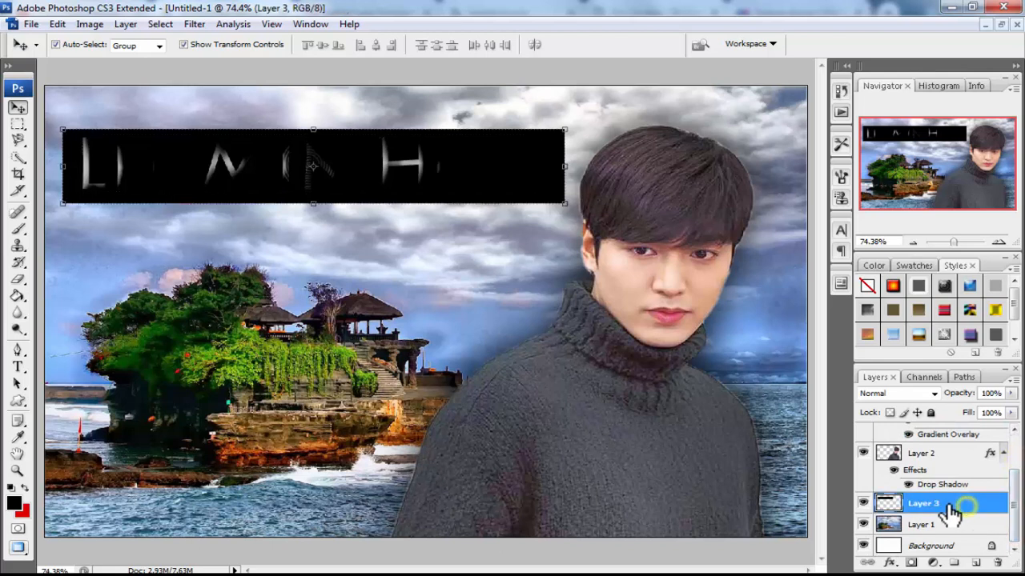
left_click(1012, 393)
left_click_drag(1010, 406, 990, 414)
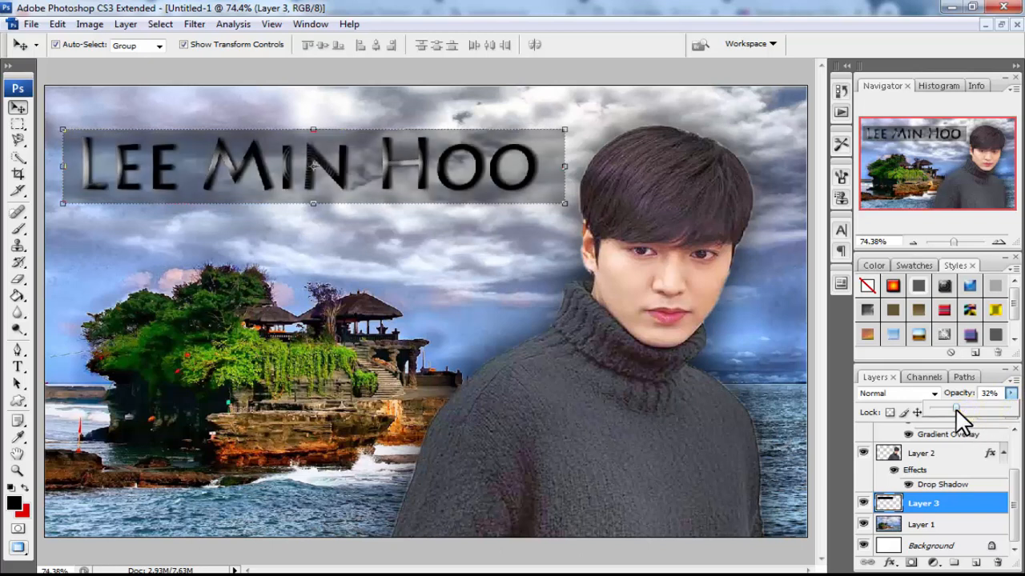
left_click_drag(313, 207, 313, 194)
left_click(673, 46)
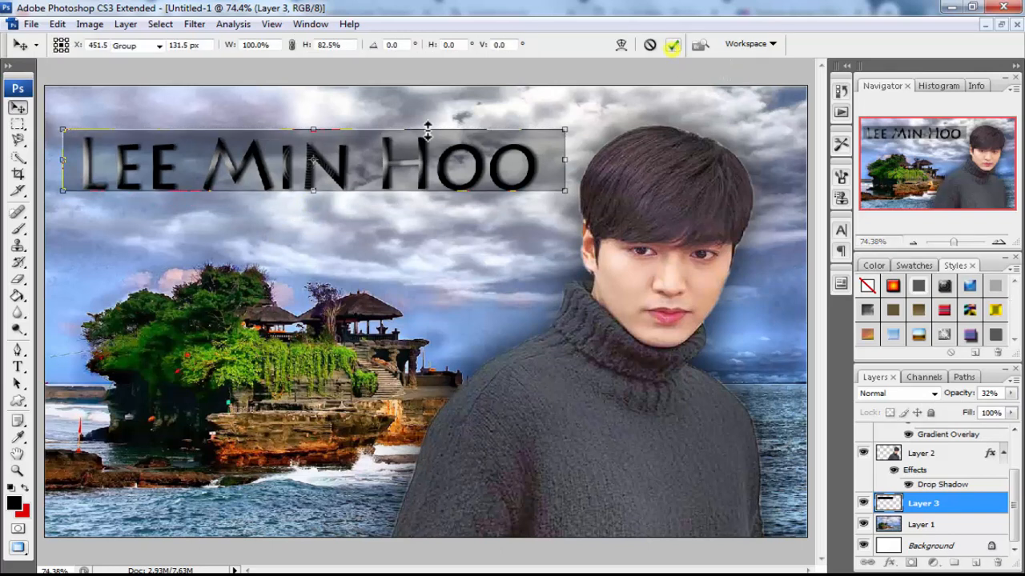
Move the title slightly so that it sits centered inside the translucent bar
mouse_move(432, 141)
left_mouse_down()
mouse_move(432, 152)
mouse_move(447, 140)
left_mouse_up()
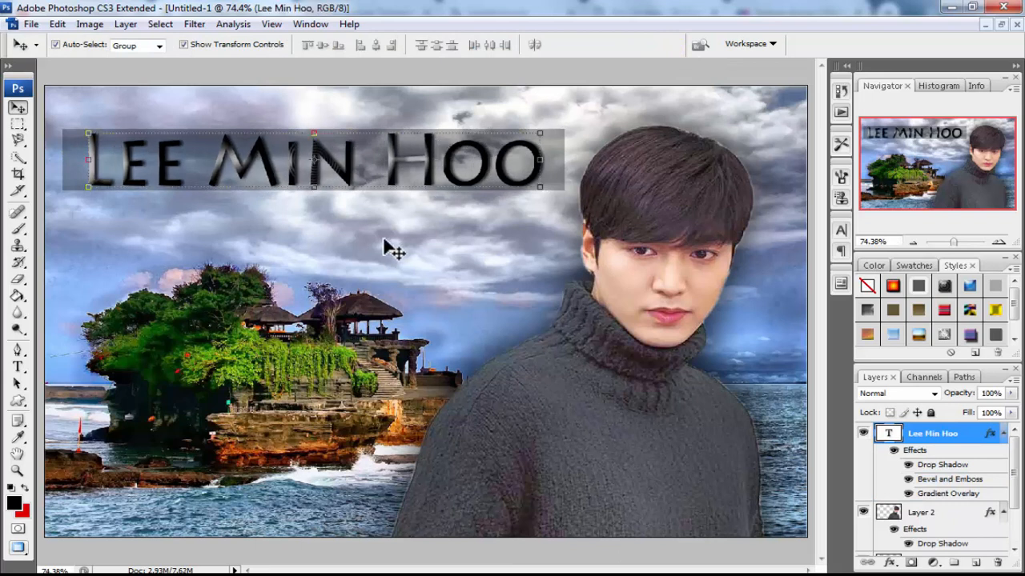
left_click(356, 186)
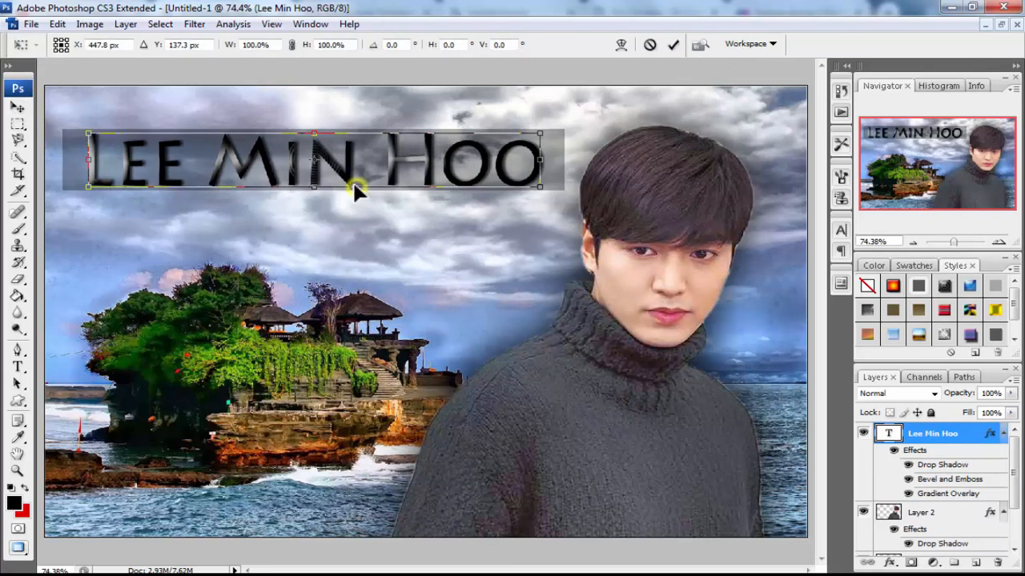
left_click_drag(352, 183, 353, 183)
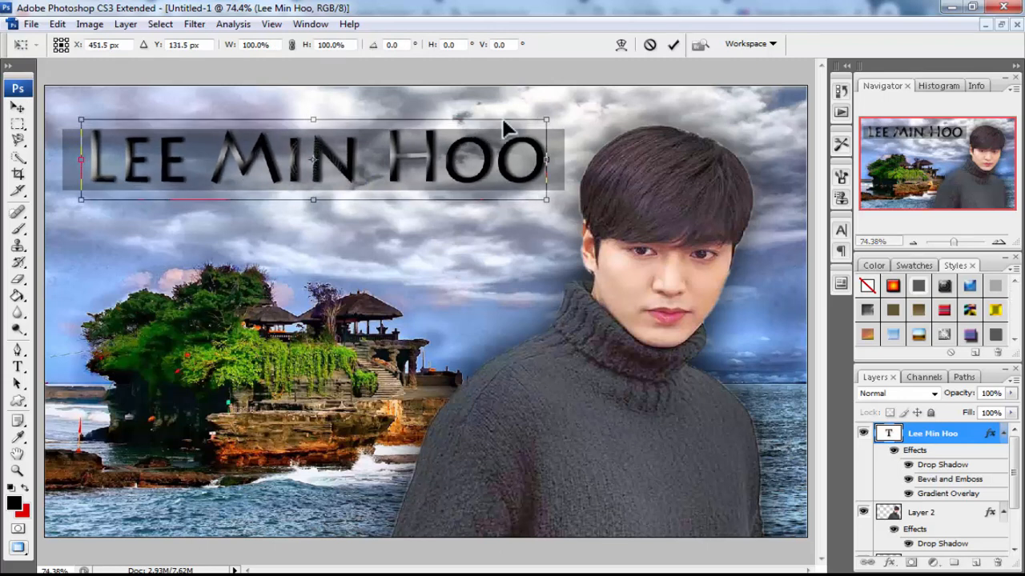
left_click(671, 44)
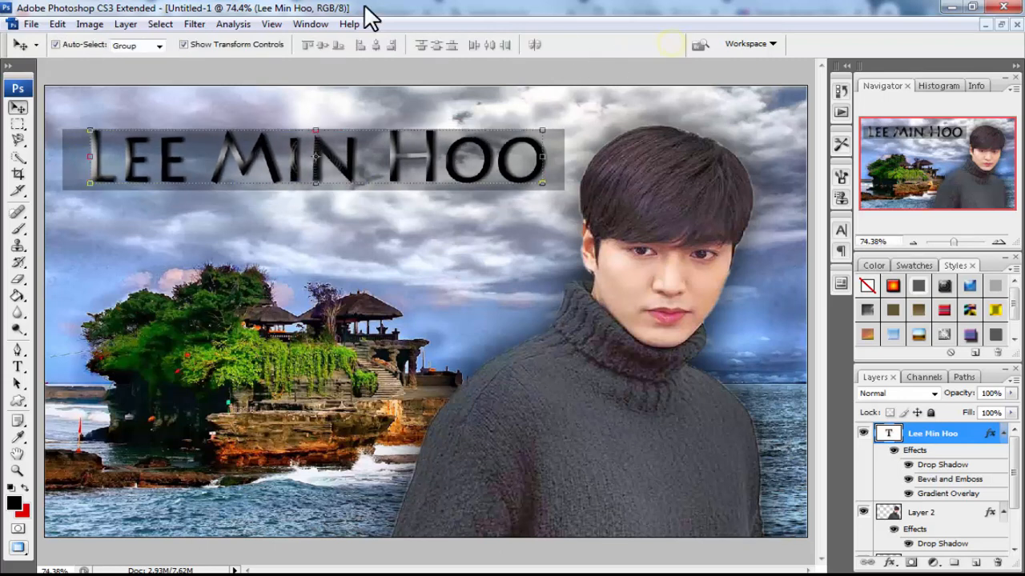
Add a near-white #f9f9f9 color overlay to the title's layer style
left_click(125, 25)
mouse_move(168, 106)
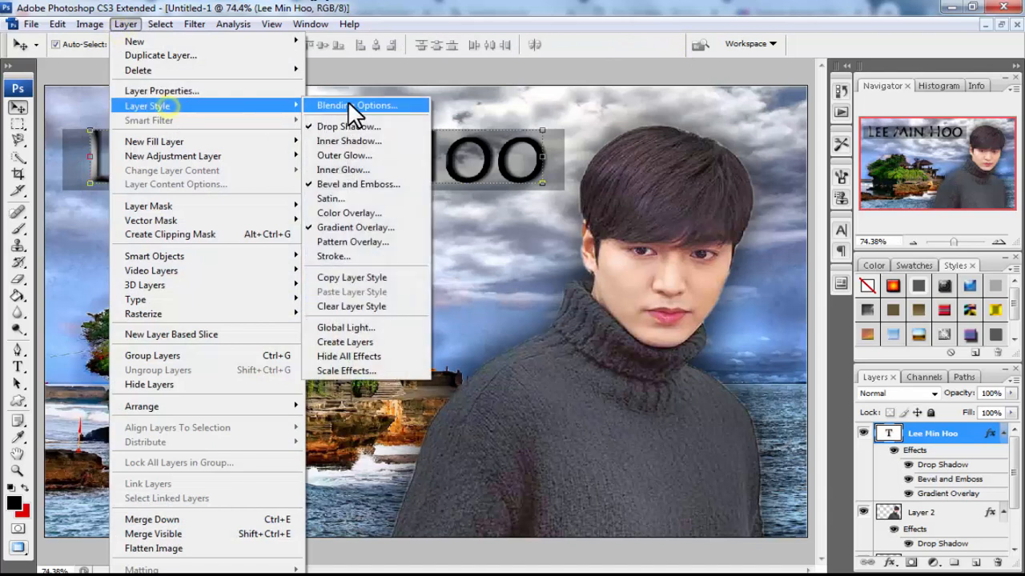
left_click(348, 102)
left_click_drag(223, 96, 825, 92)
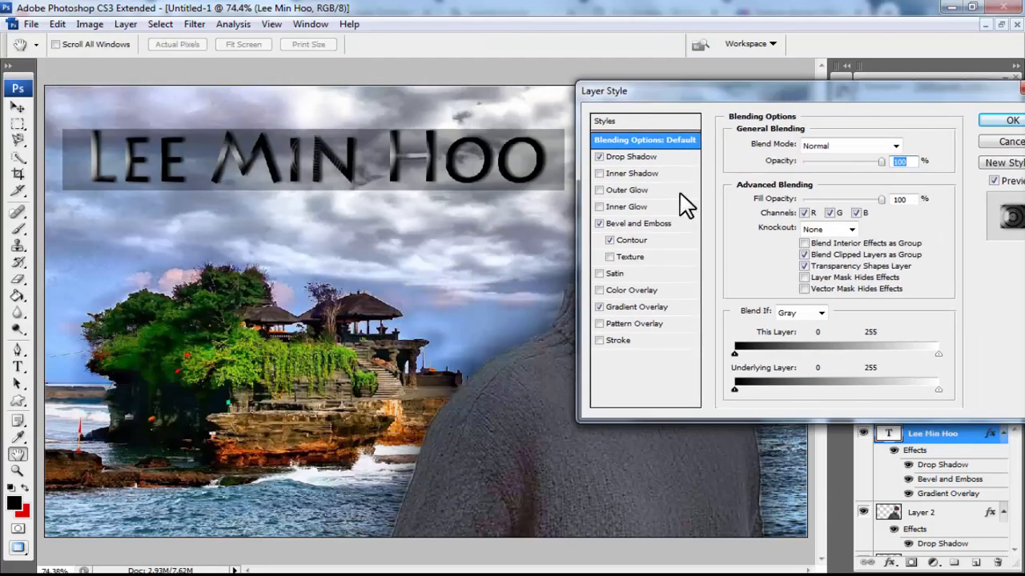
left_click(621, 308)
left_click(638, 288)
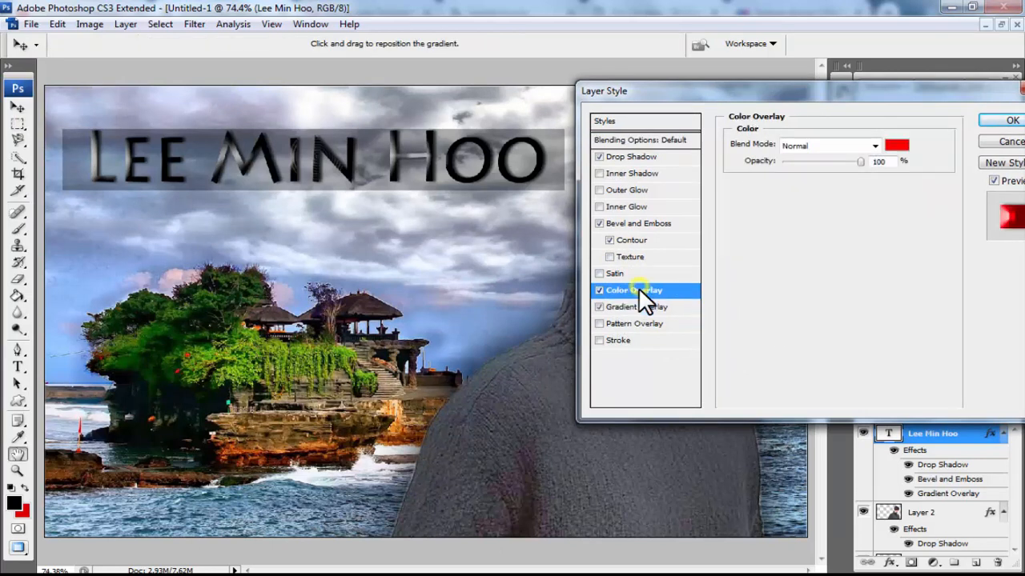
left_click(905, 147)
left_click_drag(789, 254, 670, 239)
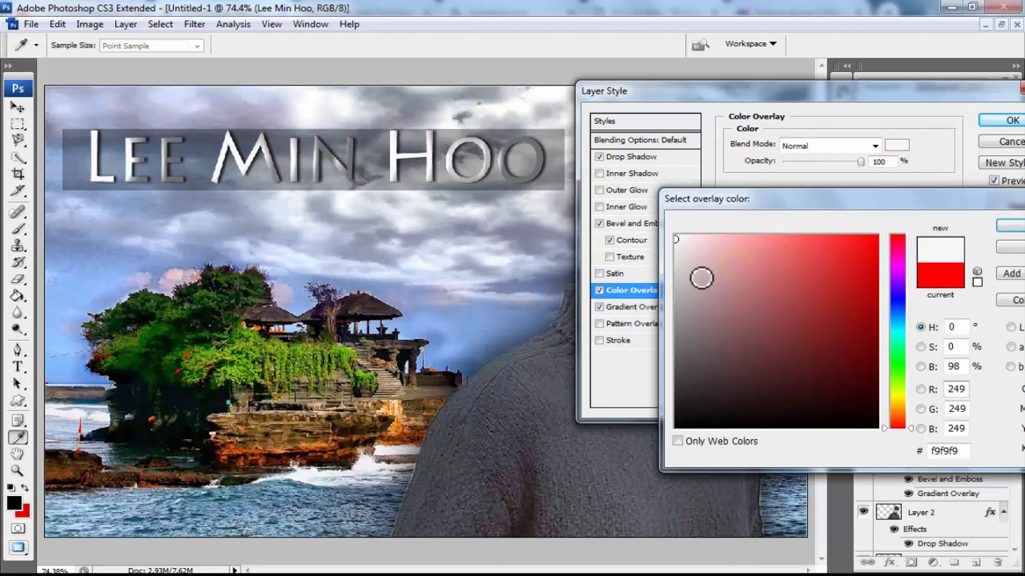
left_click(1012, 227)
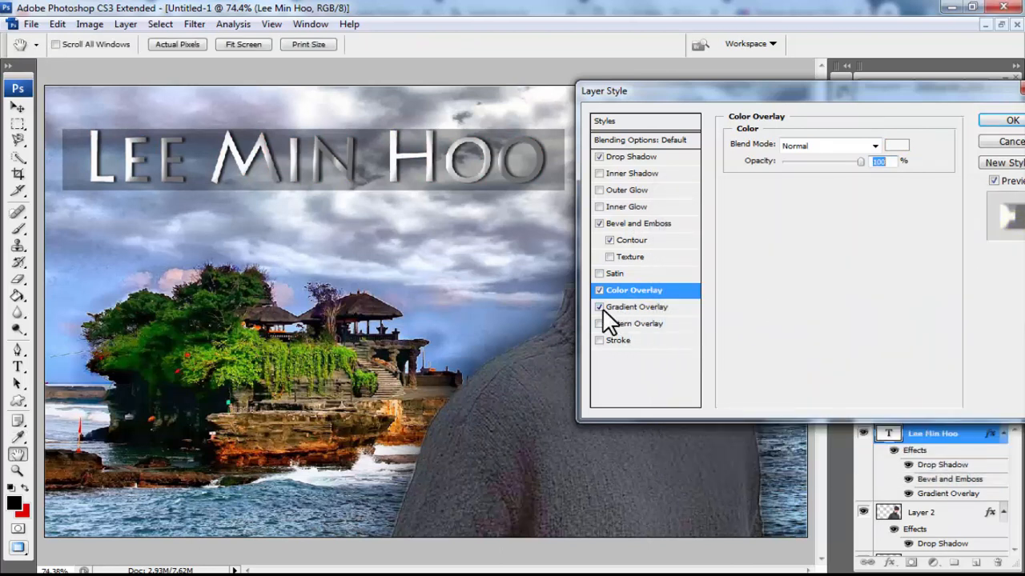
Turn off the title's gradient overlay, set its Bevel and Emboss size to 0 px, and apply the layer style
left_click(639, 228)
left_click_drag(826, 208, 807, 238)
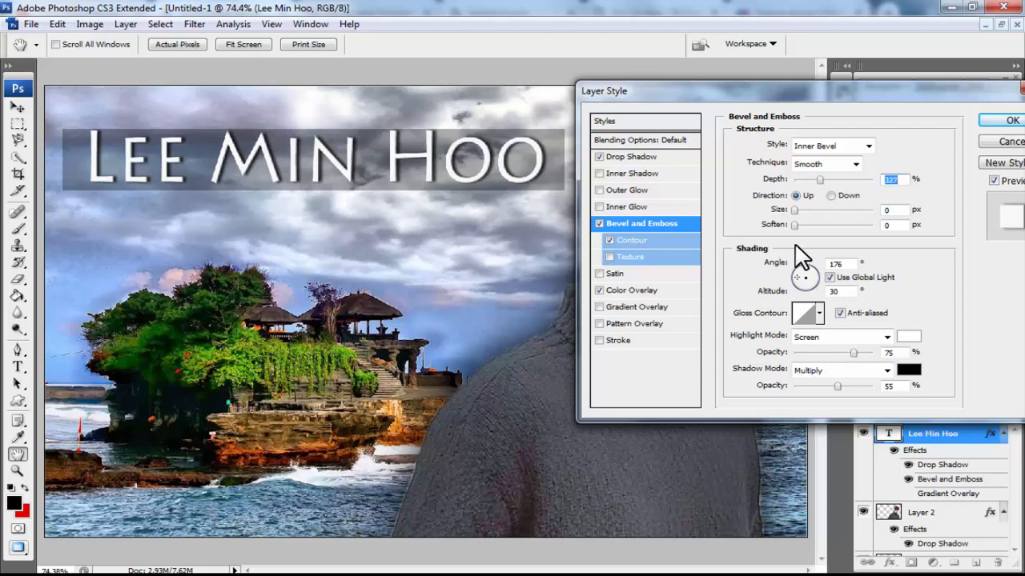
left_click_drag(794, 225, 882, 249)
left_click_drag(795, 212, 727, 214)
left_click(1010, 120)
key("v")
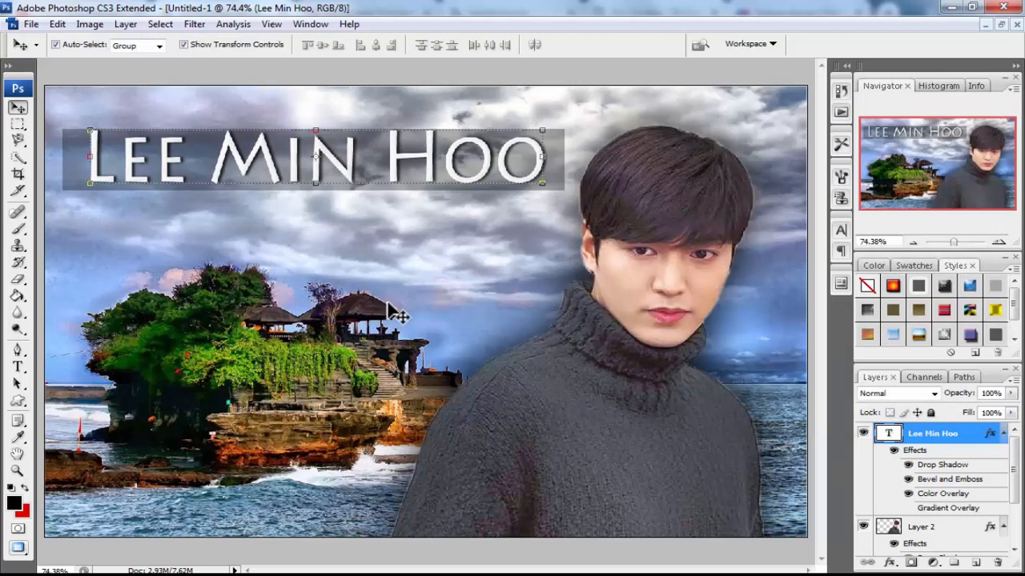
Scale the title to 92.1% width and 83.4% height, and move it slightly to sit inside the translucent bar
left_click(392, 308)
left_click(451, 168)
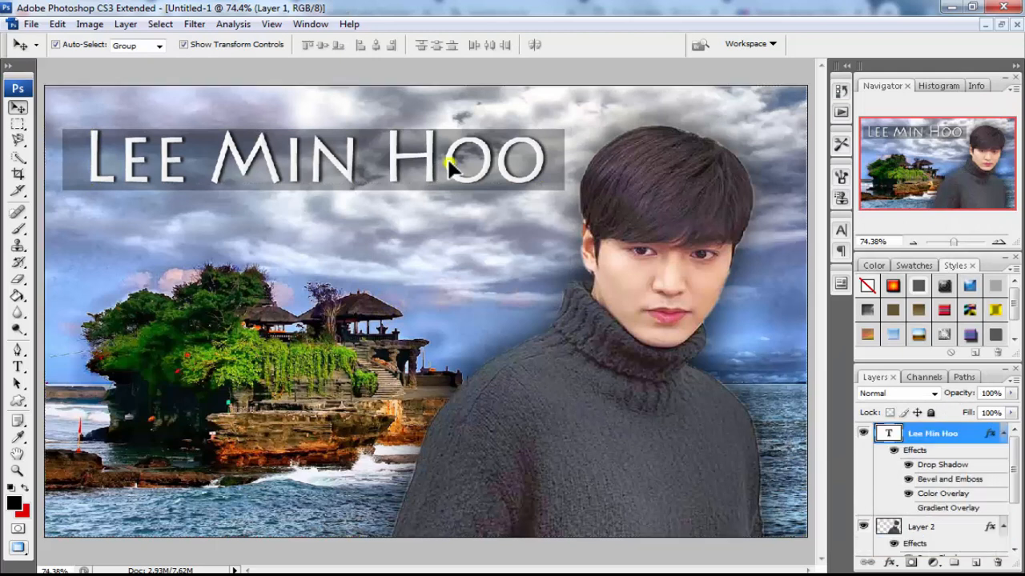
left_click_drag(551, 186, 504, 195)
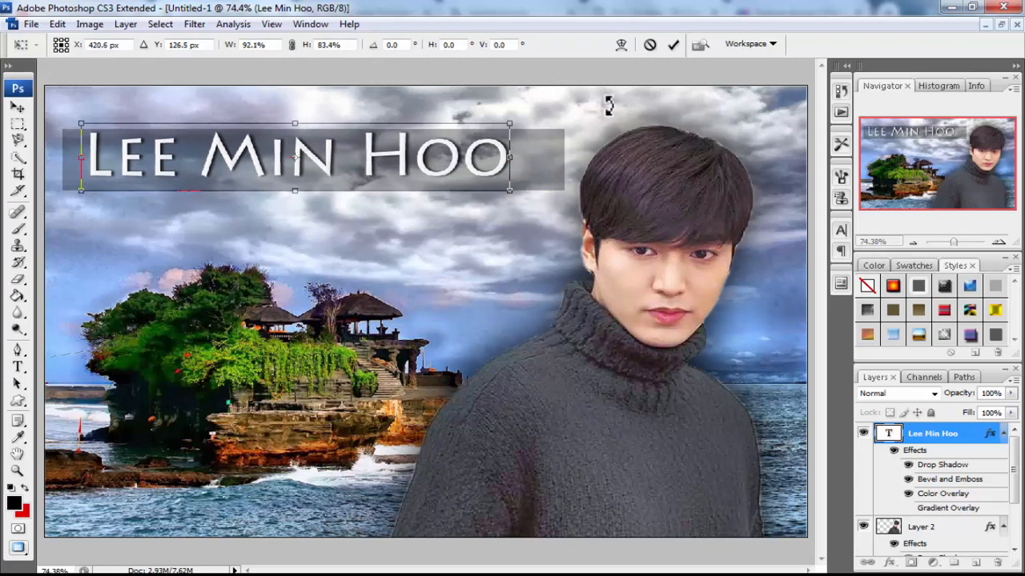
left_click(673, 44)
left_click_drag(370, 160, 371, 161)
left_click(310, 277)
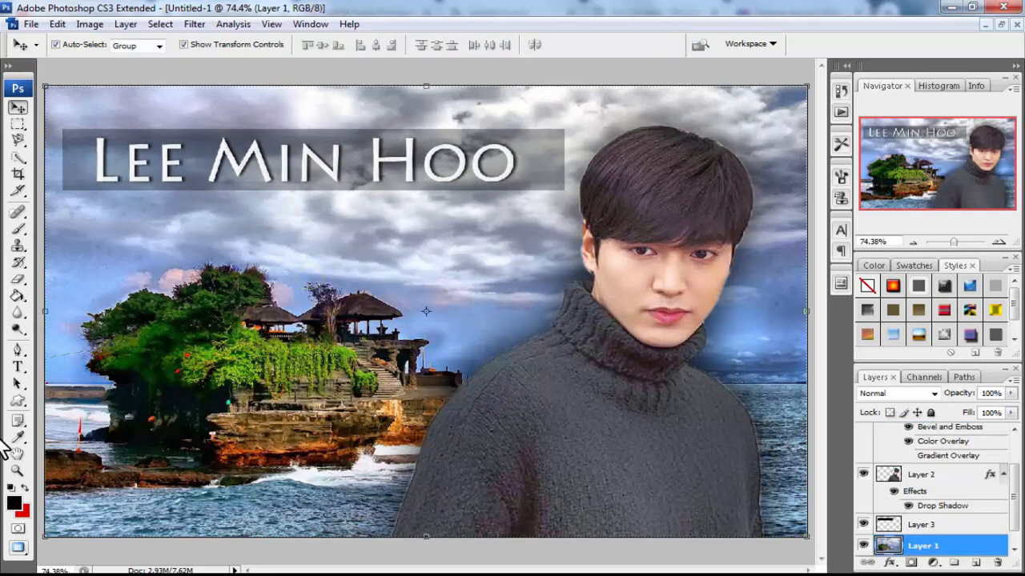
Inspect the whole composite fitted on screen, at actual pixels, and zoomed out to 66.67%
left_click(17, 470)
right_click(274, 375)
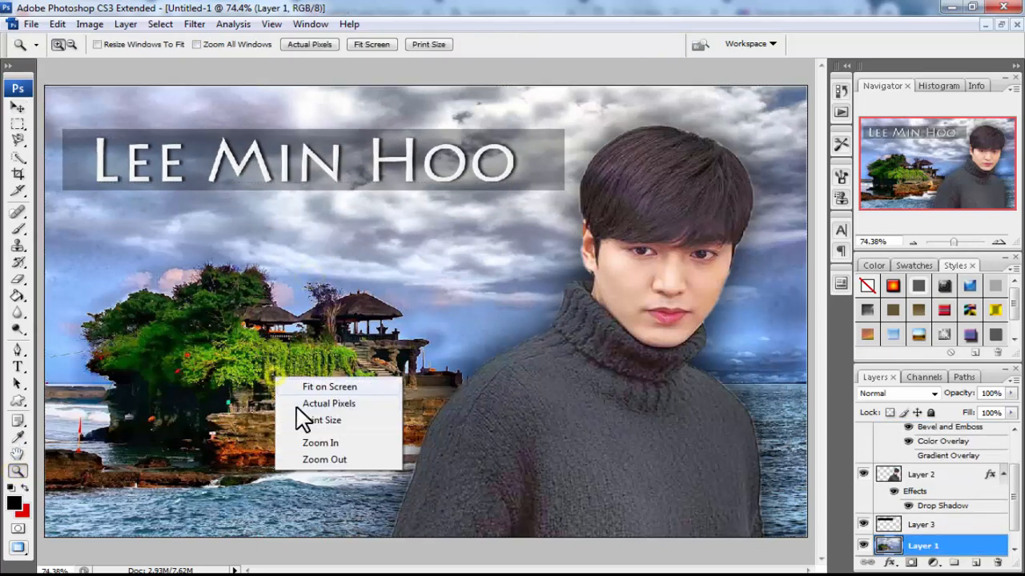
left_click(327, 388)
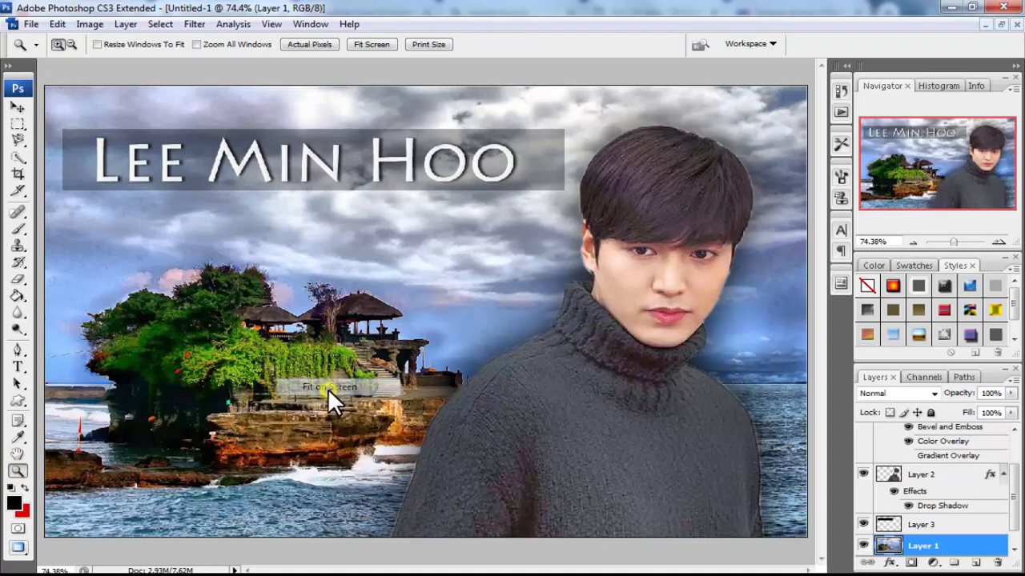
right_click(331, 340)
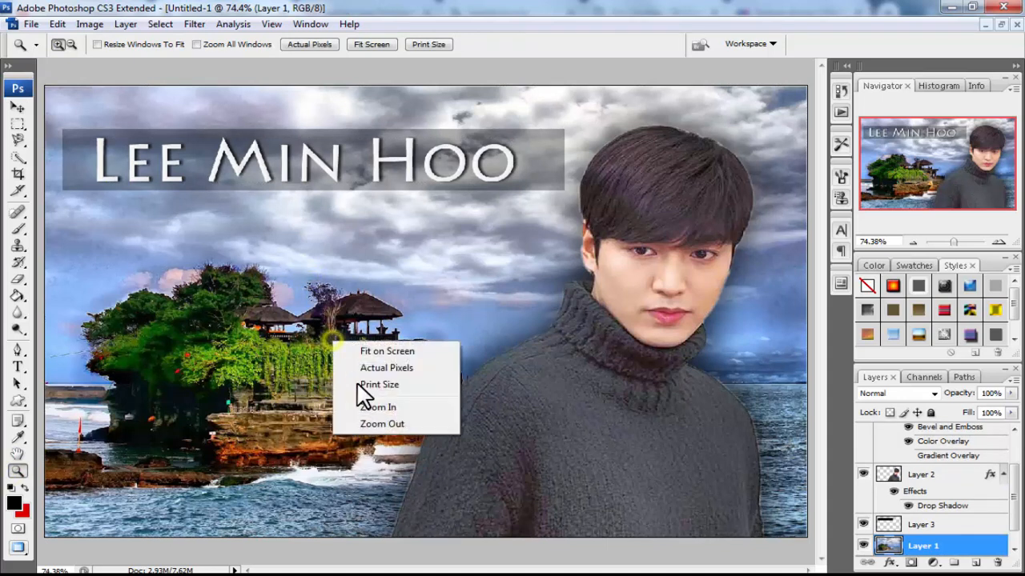
left_click(396, 367)
right_click(407, 301)
left_click(448, 383)
right_click(385, 318)
left_click(16, 107)
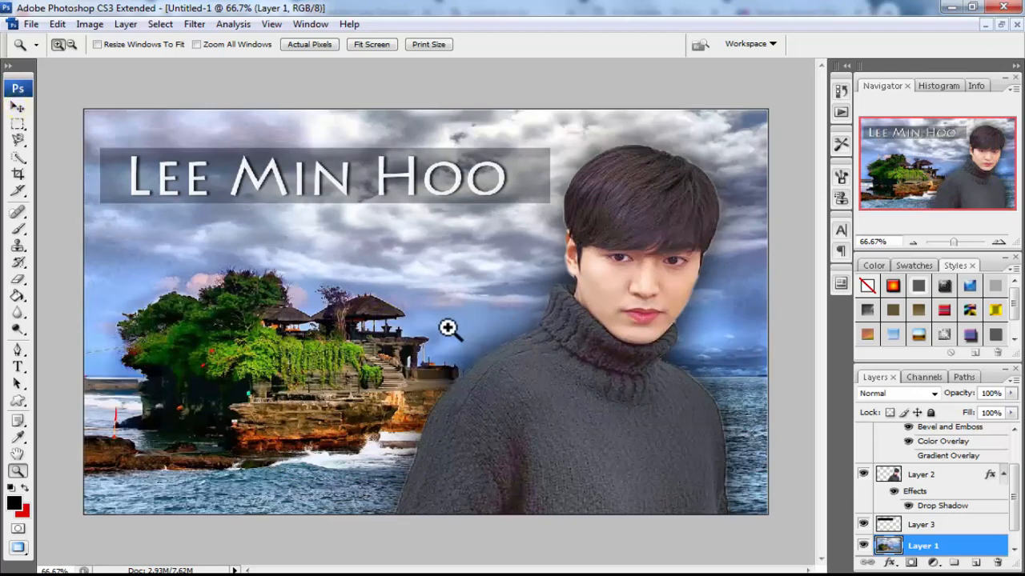
left_click(17, 107)
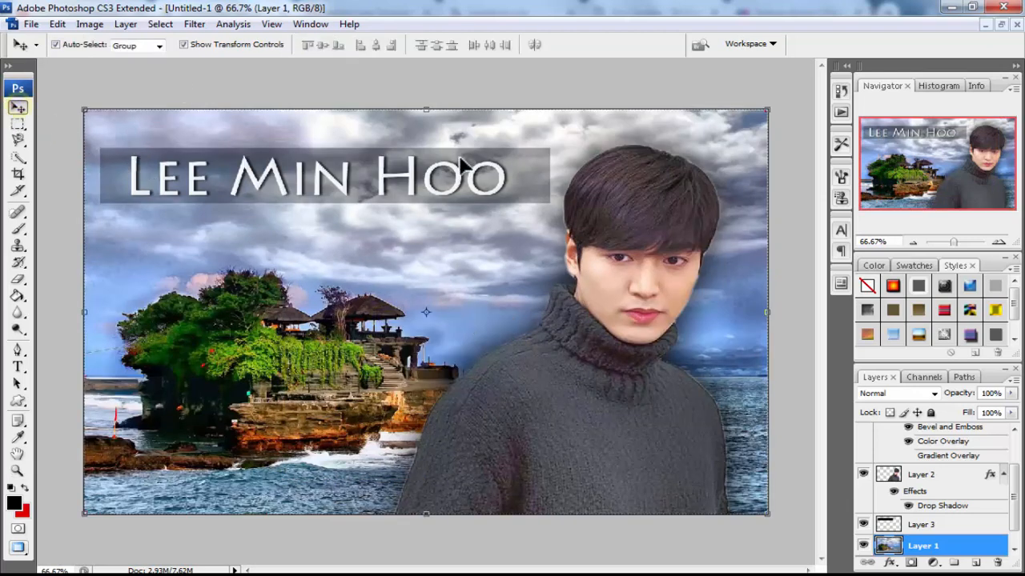
Deselect all layers and merge the visible layers into a single background
scroll(1017, 477, "up", 2)
left_click(930, 434)
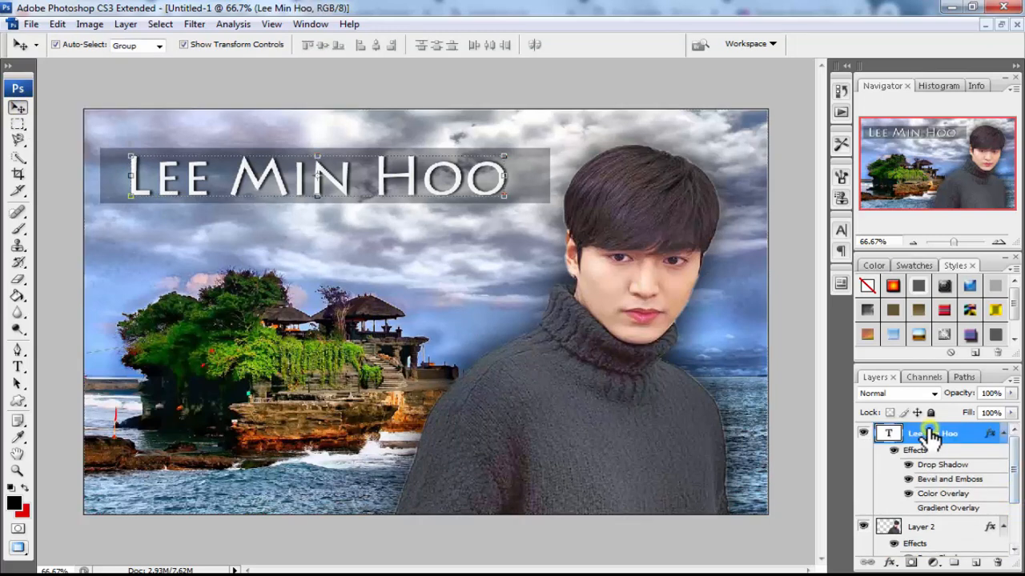
left_click(324, 329)
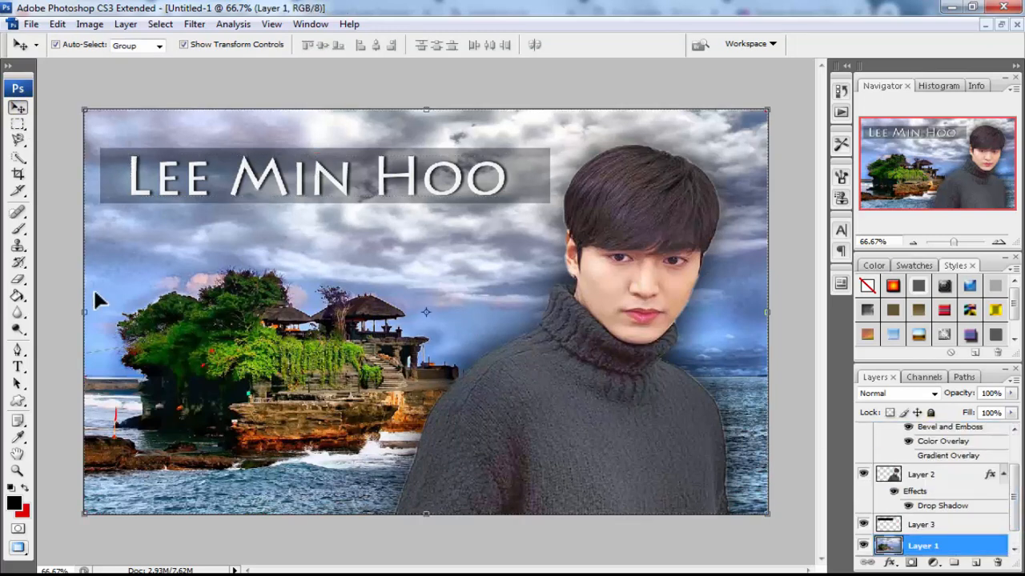
left_click(64, 403)
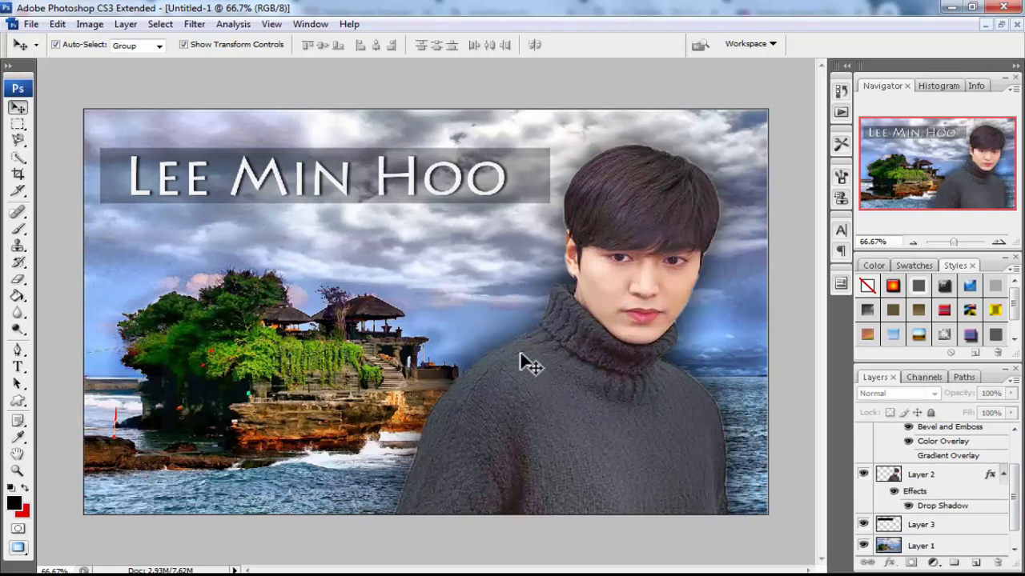
key("ctrl+shift+e")
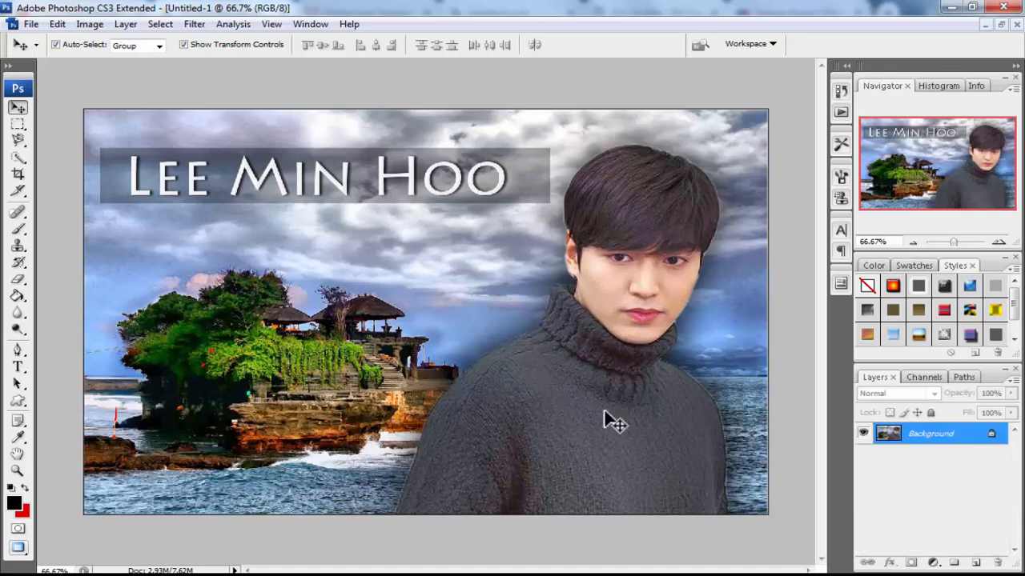
Save the composite as a JPEG named "Pooster Lee Min Hoo" in the Atlet folder
left_click(30, 24)
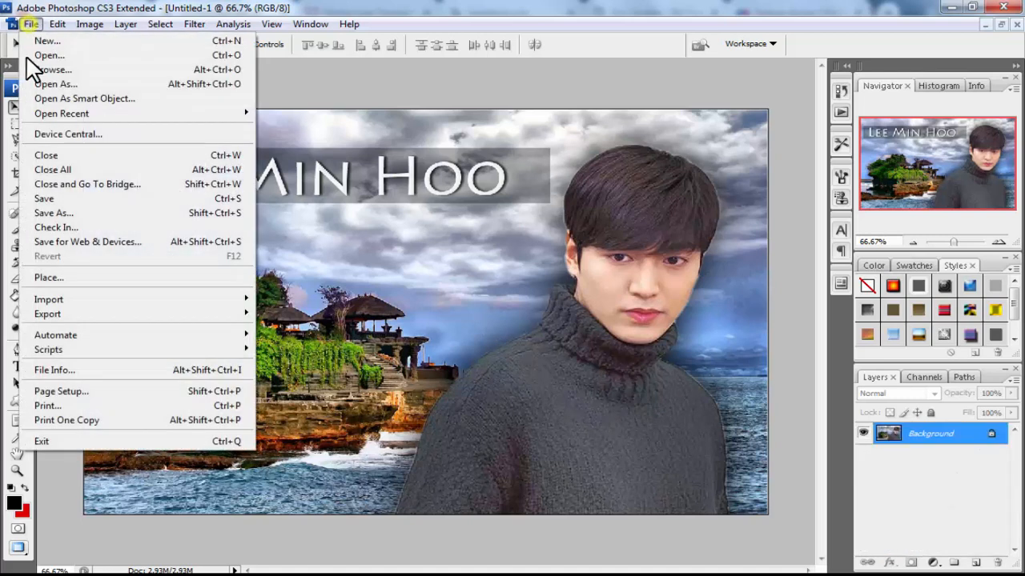
left_click(49, 213)
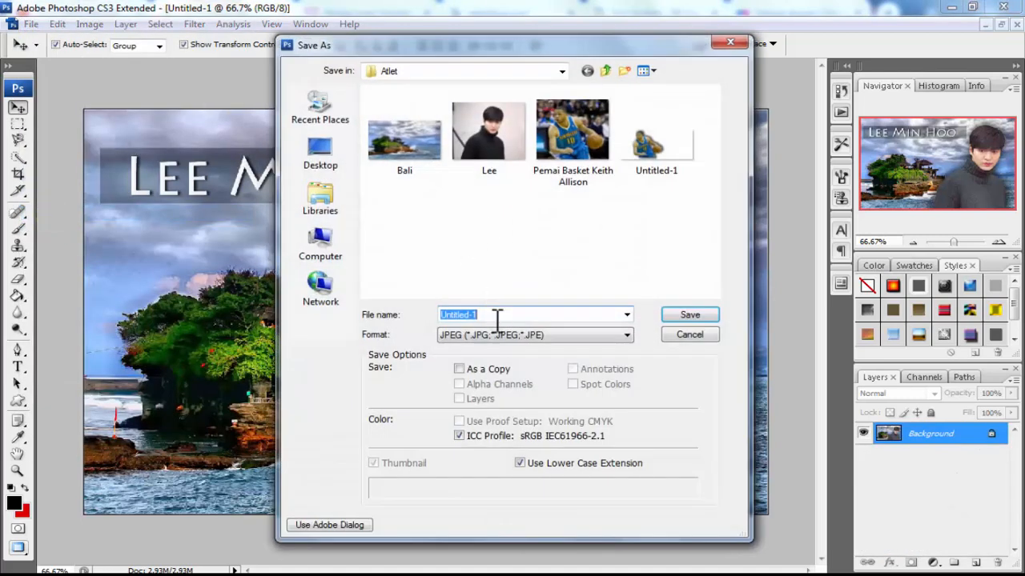
type("Pooster Lee Min Hoo")
left_click(693, 316)
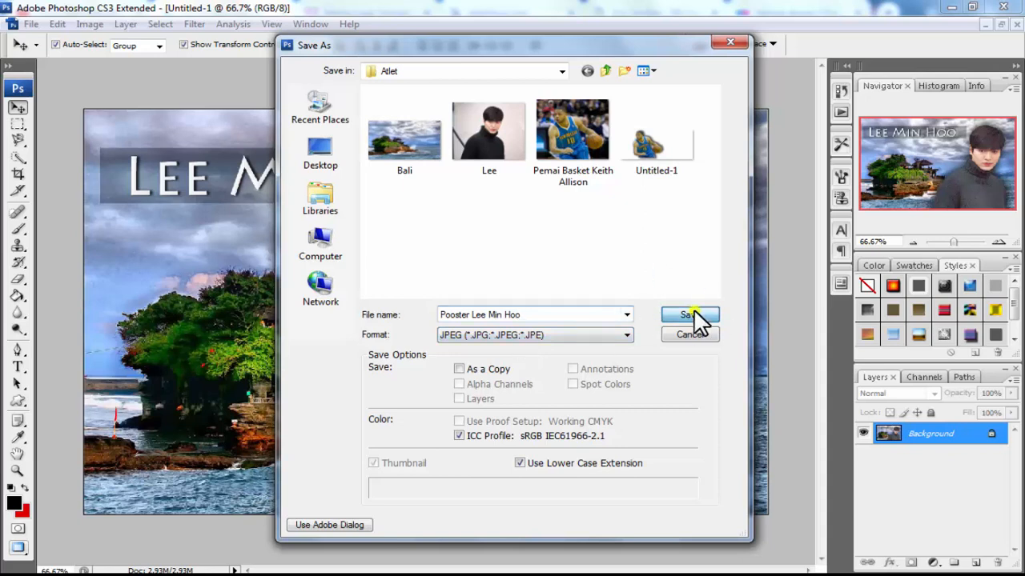
left_click(606, 152)
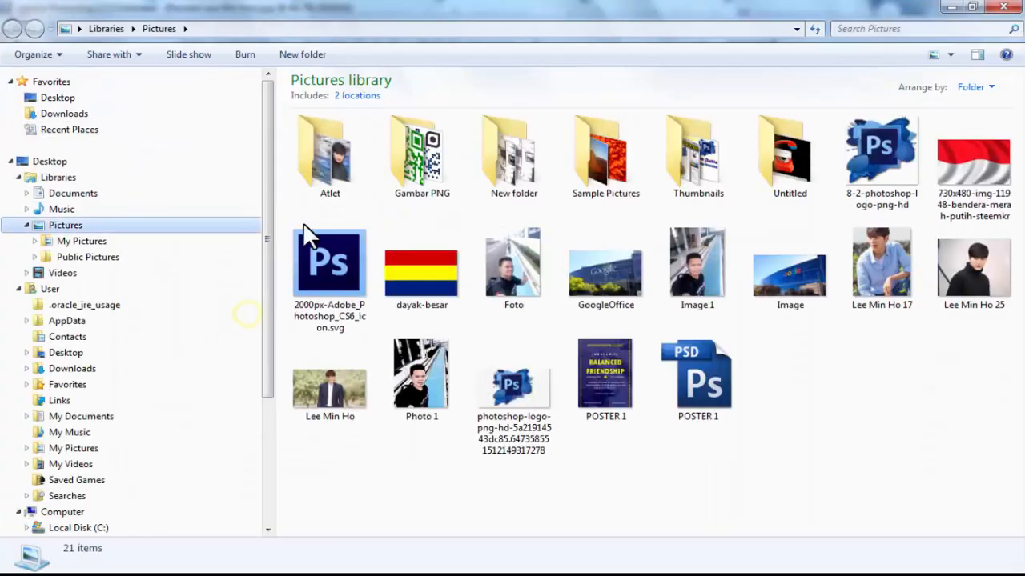
Open the saved poster from the Atlet folder in Windows Photo Viewer to check the result
double_click(331, 156)
double_click(592, 155)
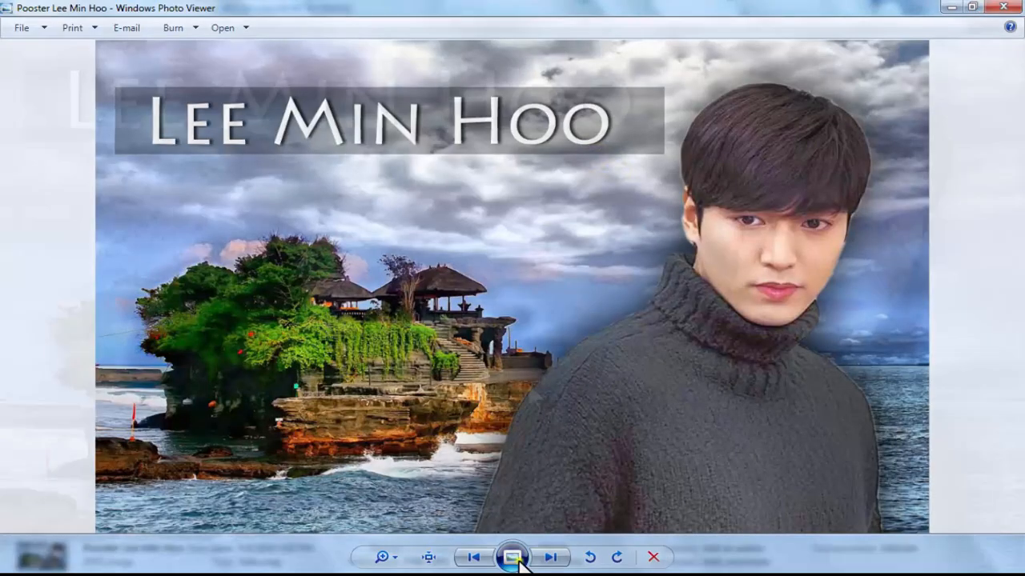